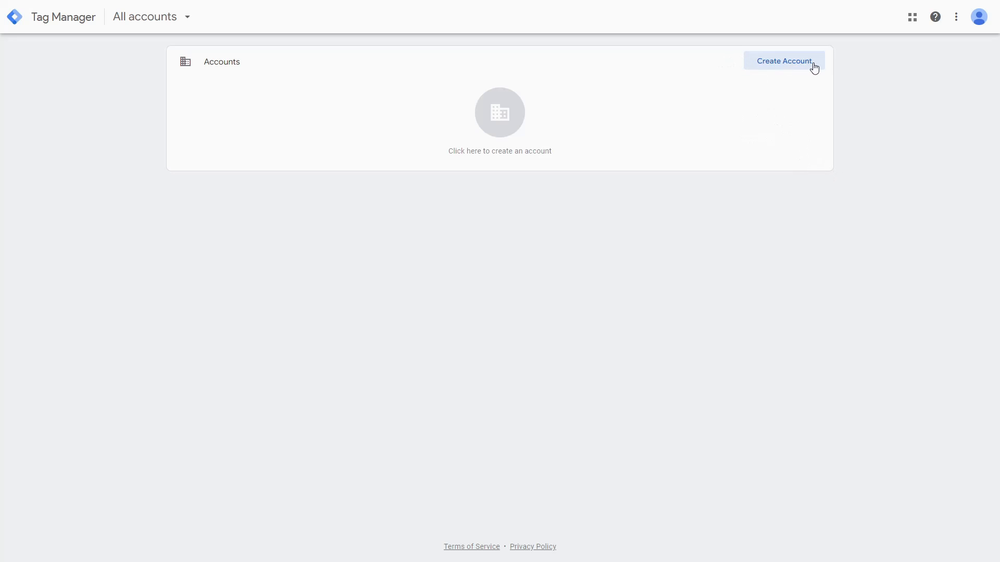
Create the Bobs Plumbers account for United Kingdom with a Web container bobsplumbers.co.uk, accepting the terms of service and GDPR data processing terms
click(772, 62)
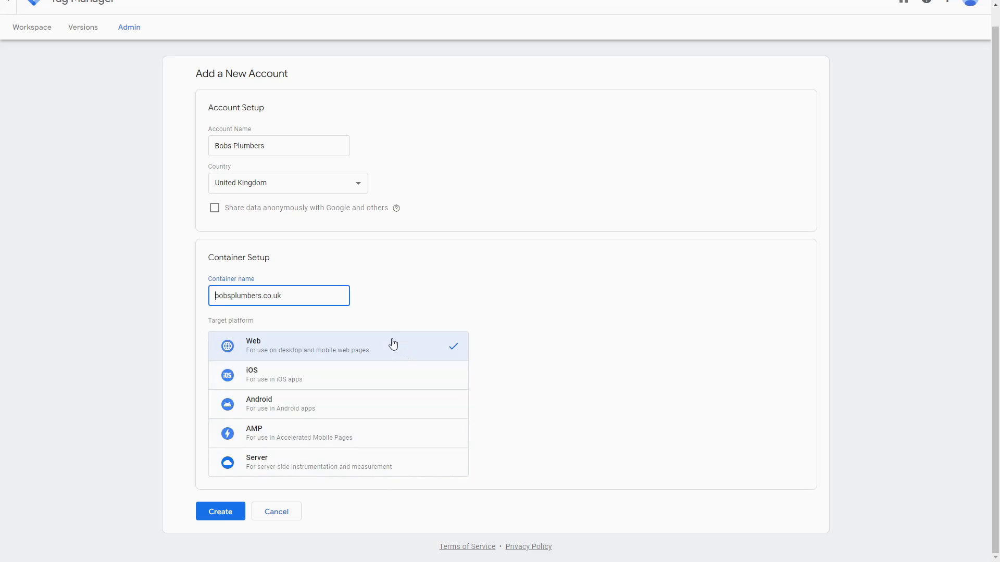
click(218, 513)
scroll(749, 354, down, 1)
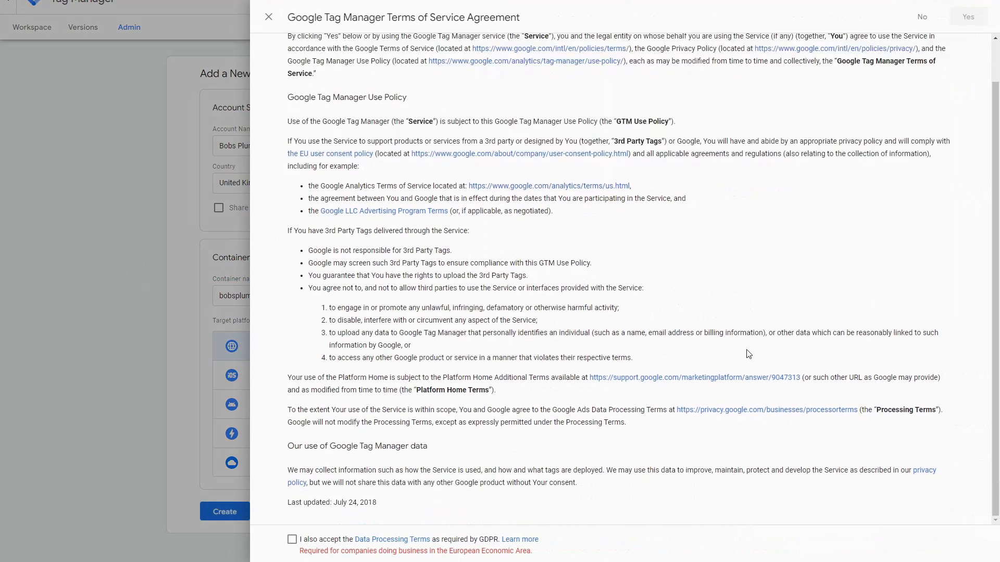
click(292, 540)
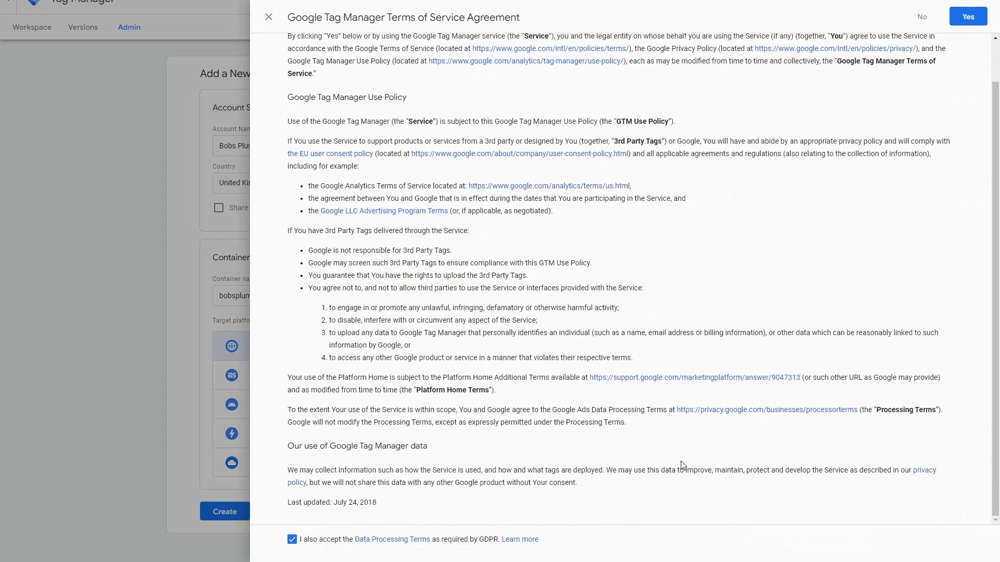
click(963, 17)
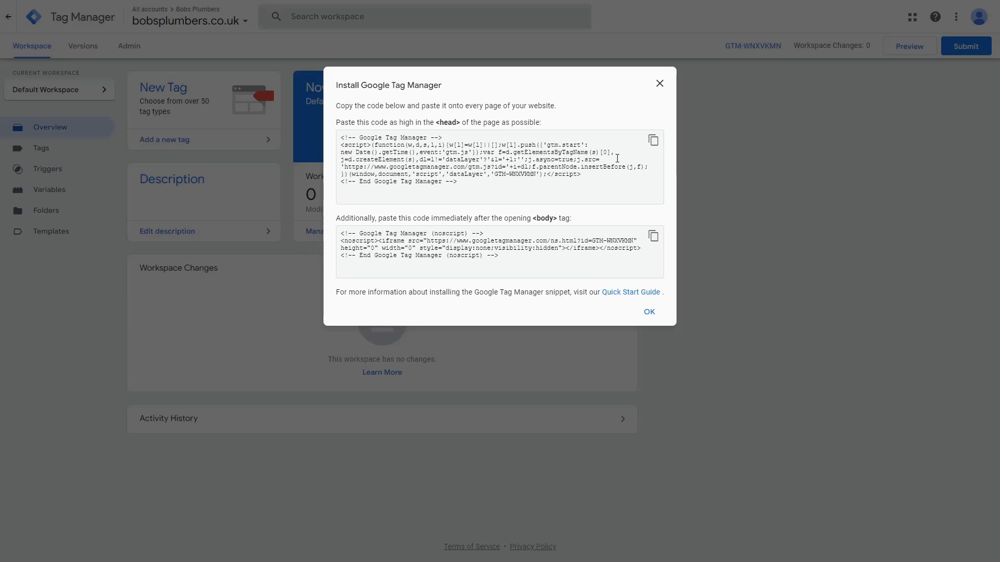
Examine the Google Tag Manager installation snippets for the page head and for the start of the body
drag(472, 183, 340, 137)
click(508, 165)
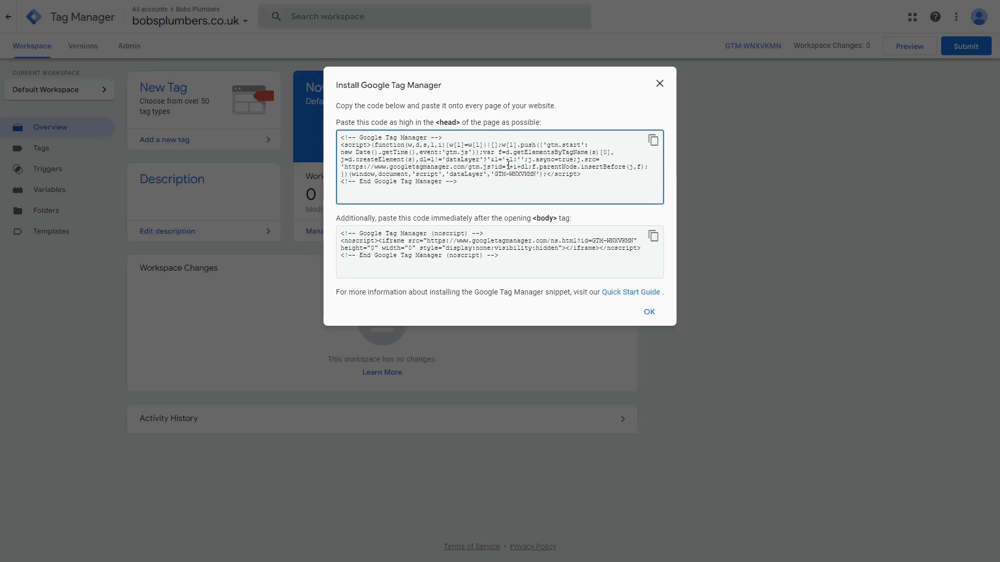
drag(526, 261, 340, 231)
click(490, 263)
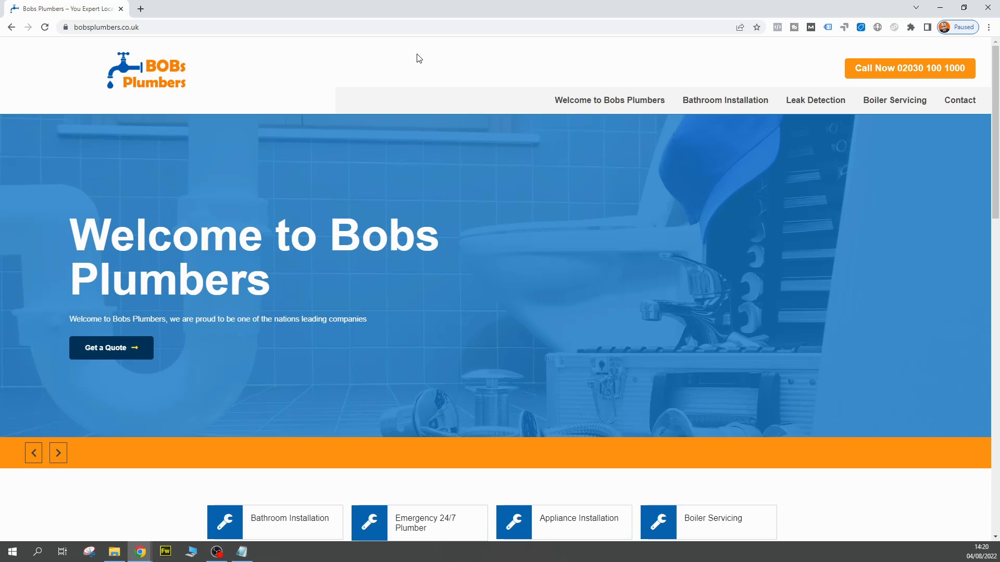
View the source code of the bobsplumbers.co.uk homepage and search it for "google tag"
key(ctrl+u)
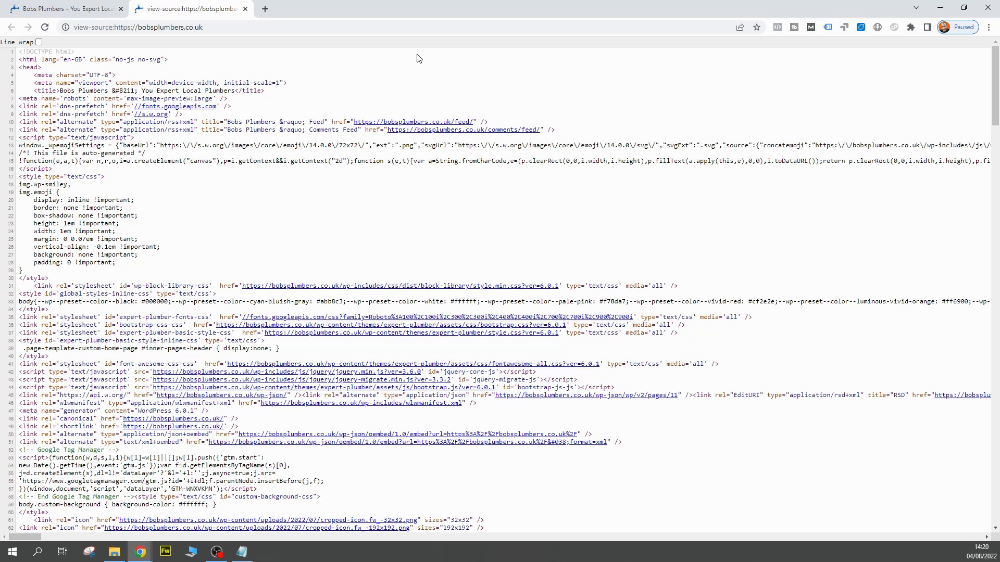
scroll(581, 277, down, 6)
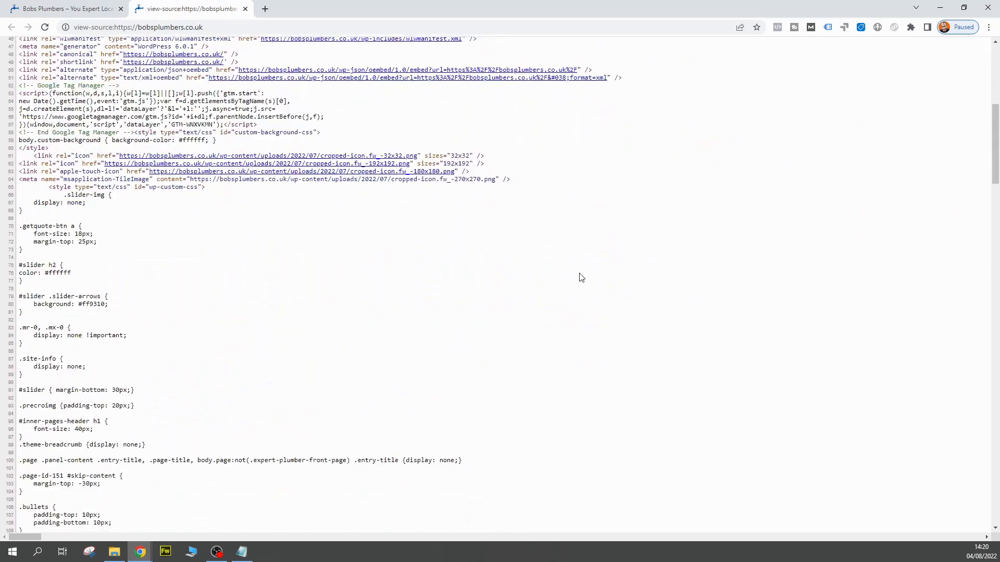
scroll(581, 277, up, 7)
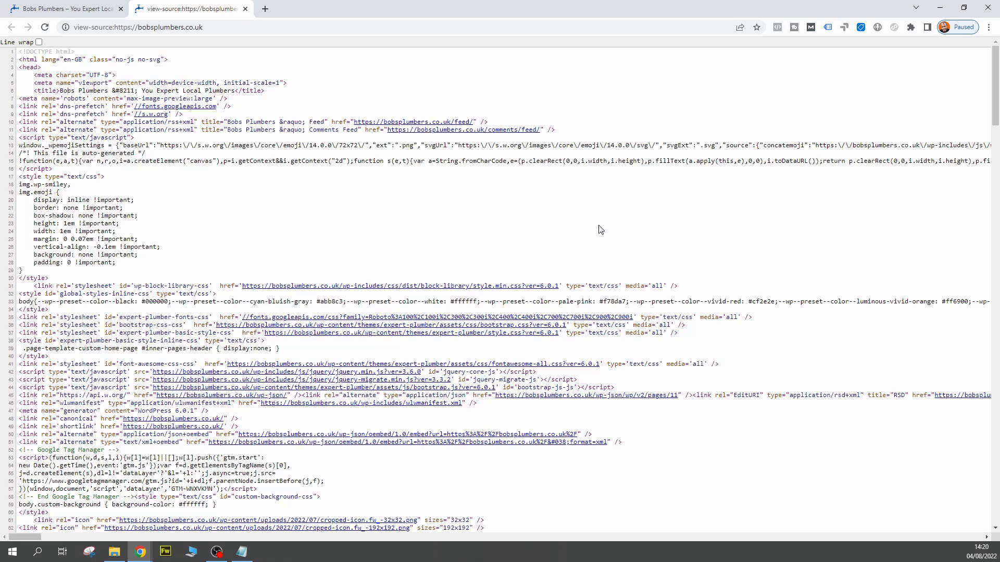
key(ctrl+f)
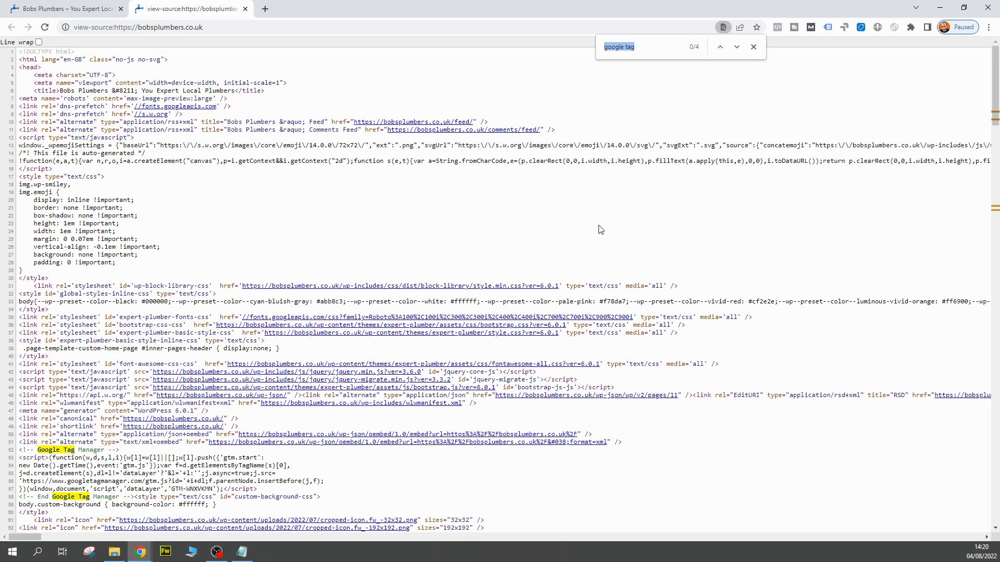
click(650, 52)
key(Return)
scroll(76, 343, down, 2)
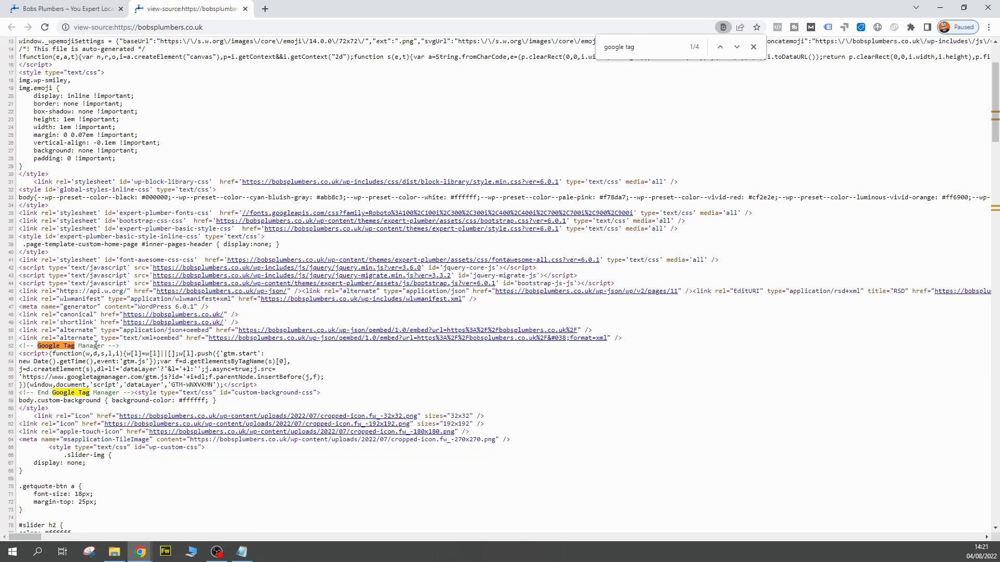
Check the Google Tag Manager script's placement between the opening and closing head tags in the page source
scroll(213, 401, up, 3)
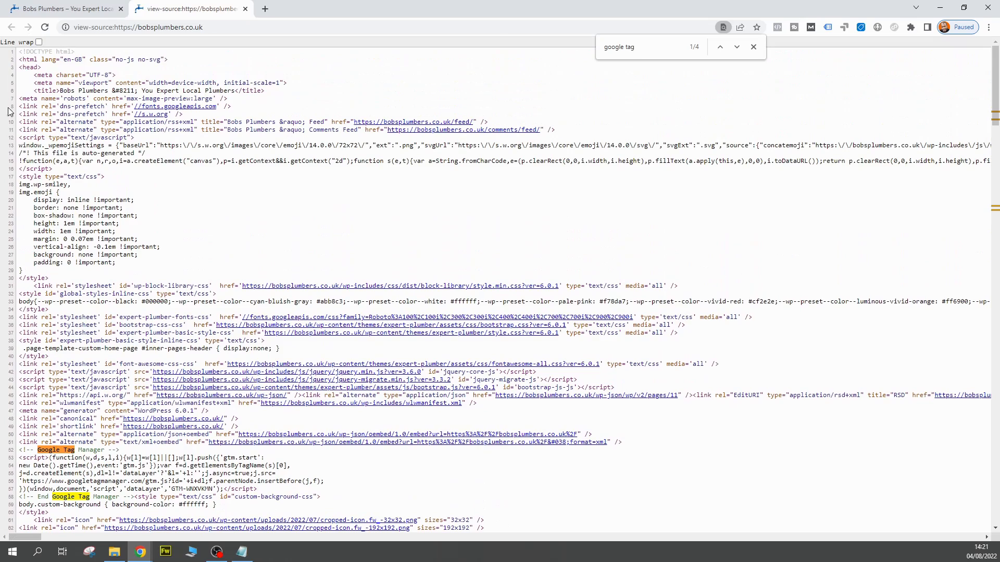
drag(41, 68, 31, 66)
scroll(102, 243, down, 4)
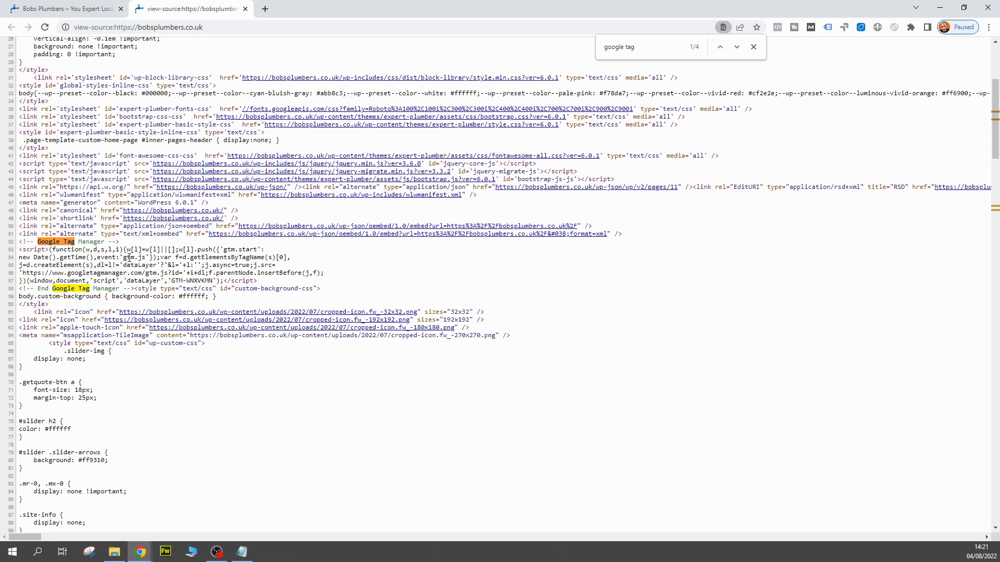
scroll(115, 250, down, 10)
scroll(102, 245, down, 1)
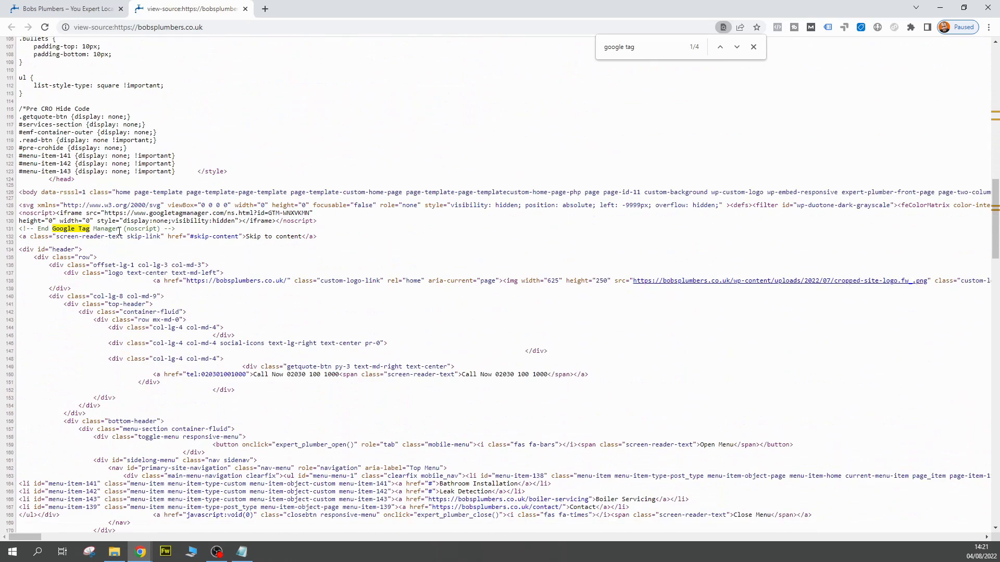
drag(76, 179, 49, 179)
Go to the noscript match for "google tag" and check the snippet's placement after the opening body tag
click(737, 47)
click(736, 47)
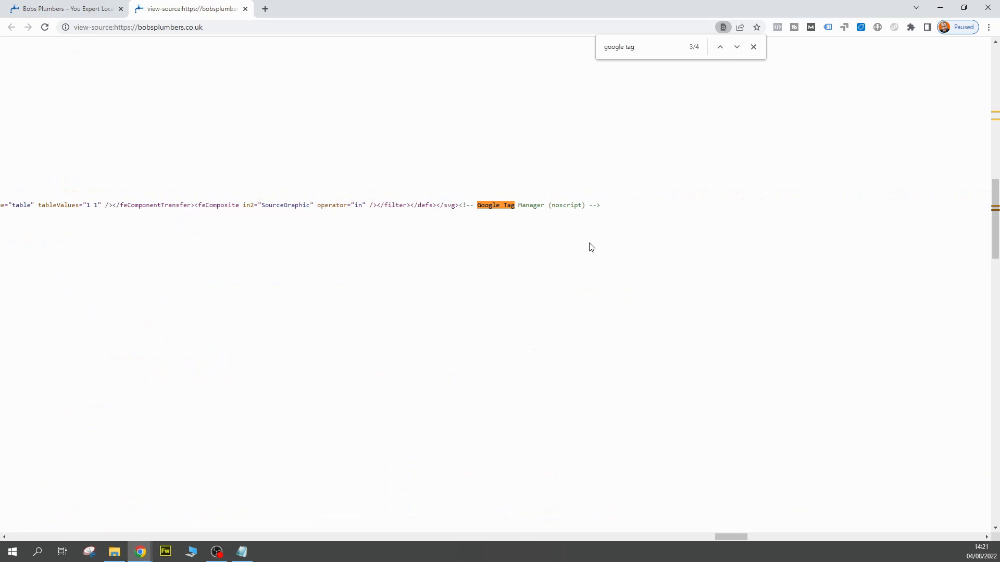
drag(724, 541, 7, 515)
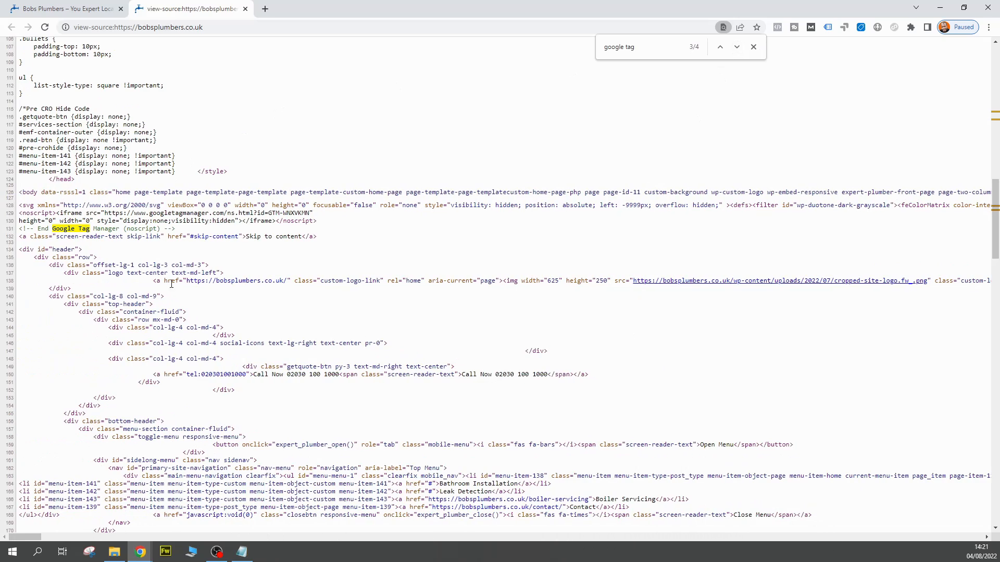
drag(189, 231, 68, 215)
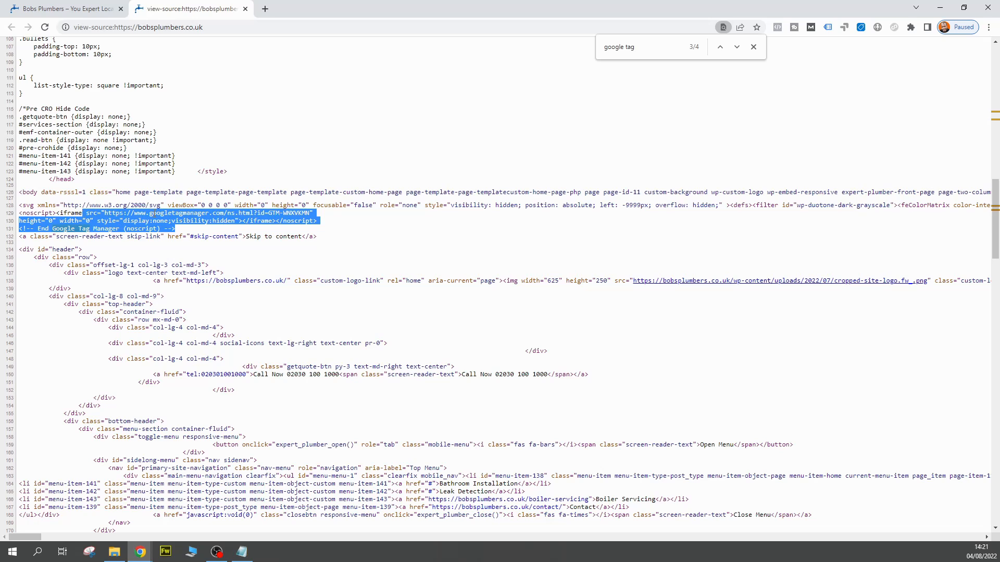
click(60, 214)
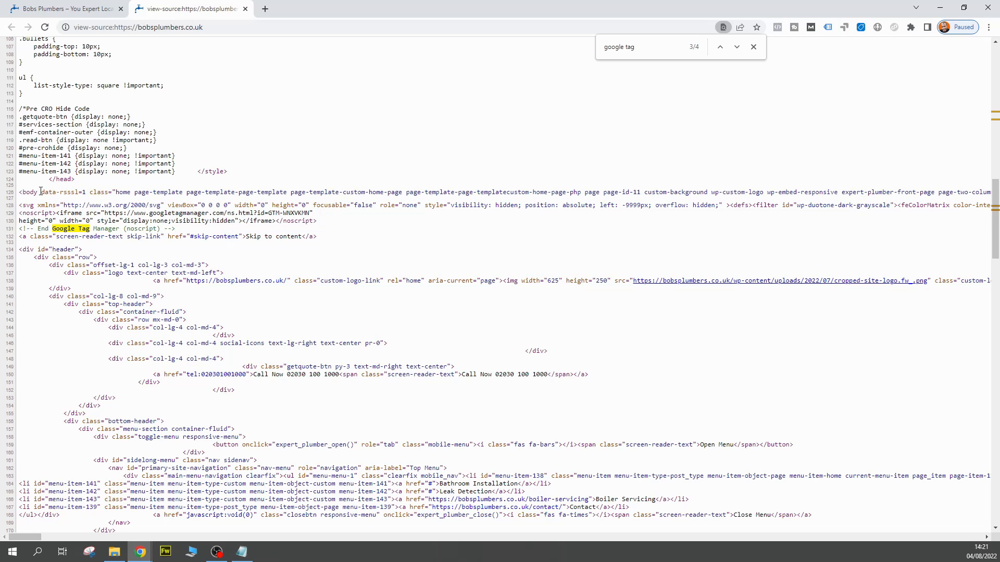
drag(41, 192, 20, 195)
click(419, 159)
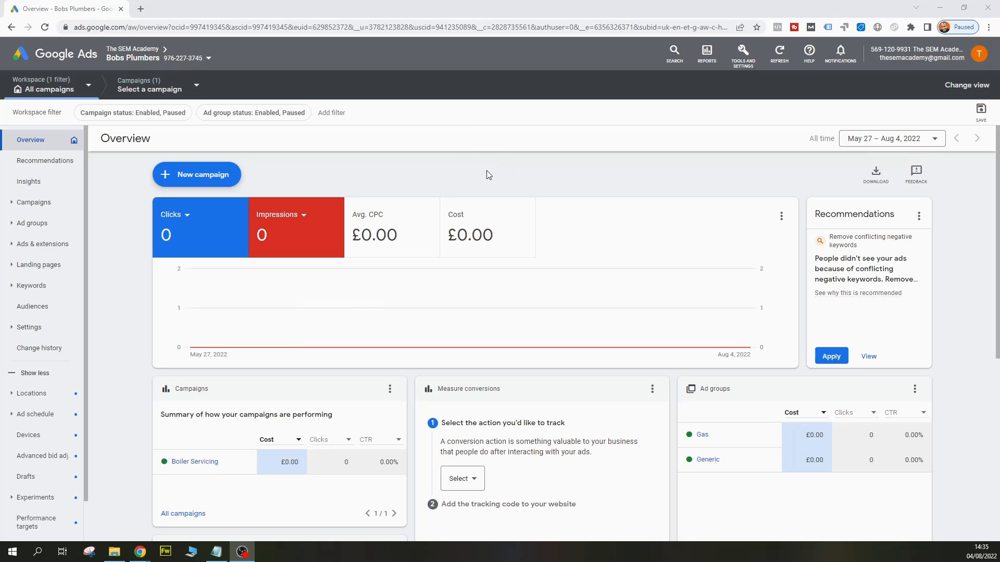
Go to the conversions summary in Google Ads and start a new conversion action of the Website kind
click(744, 71)
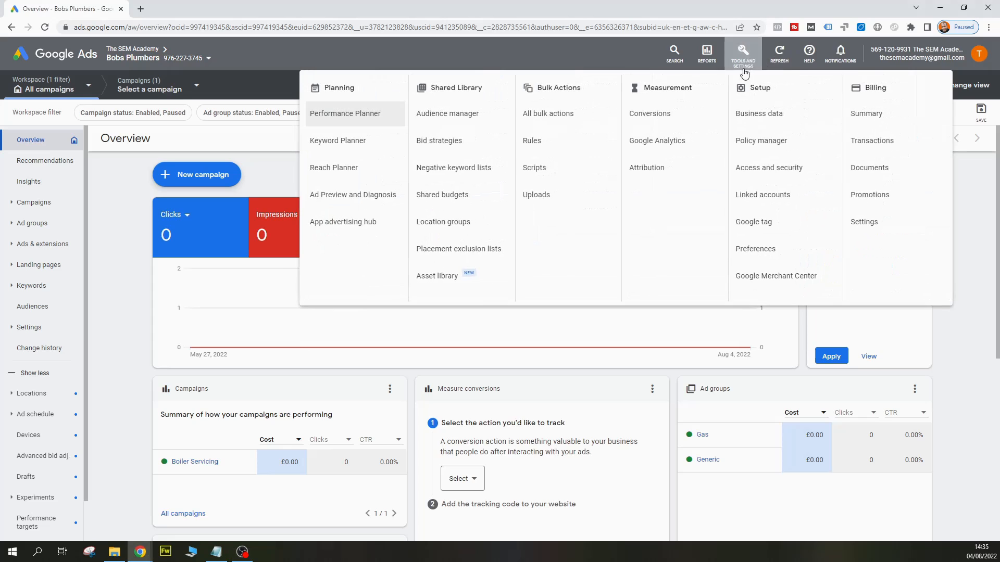
click(651, 114)
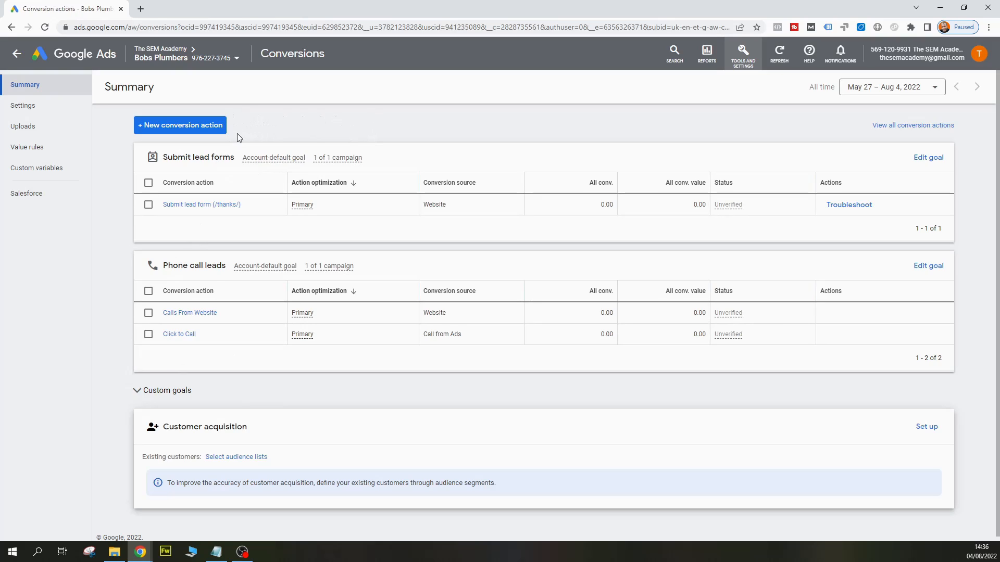
click(211, 127)
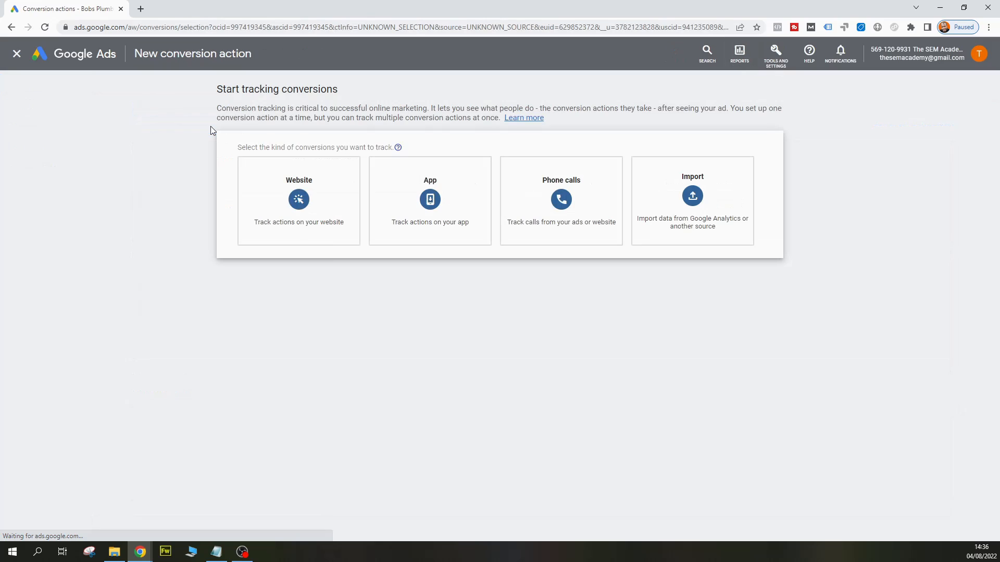
click(313, 211)
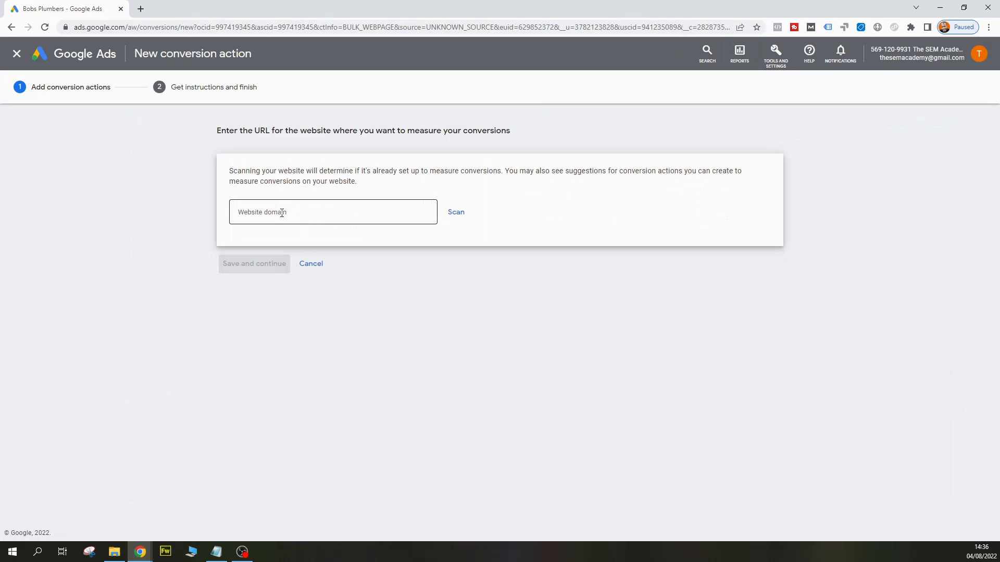
Enter bobsplumbers.co.uk as the website domain for measuring conversions and scan it
click(288, 211)
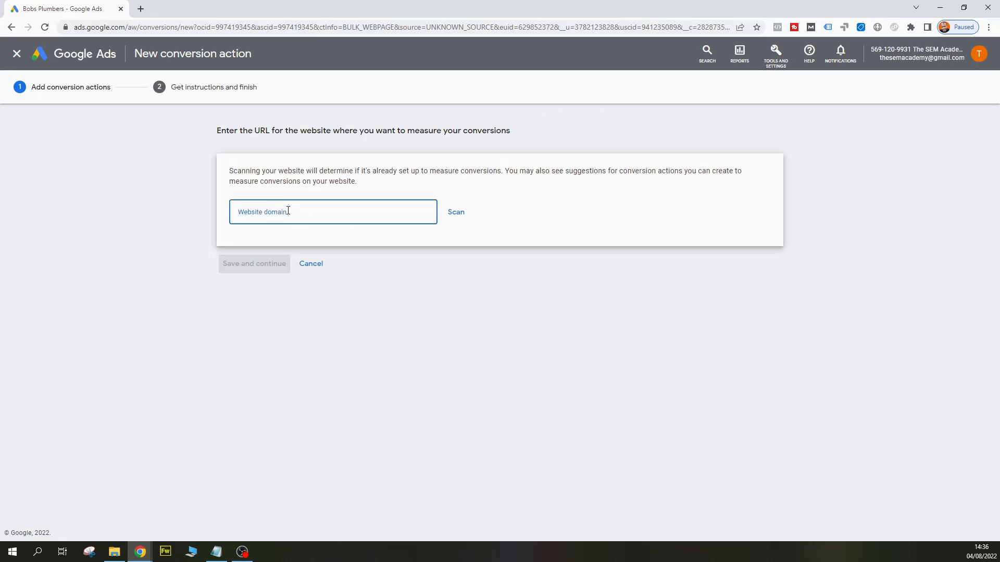
text(bobsplumbers.co.uk)
click(526, 216)
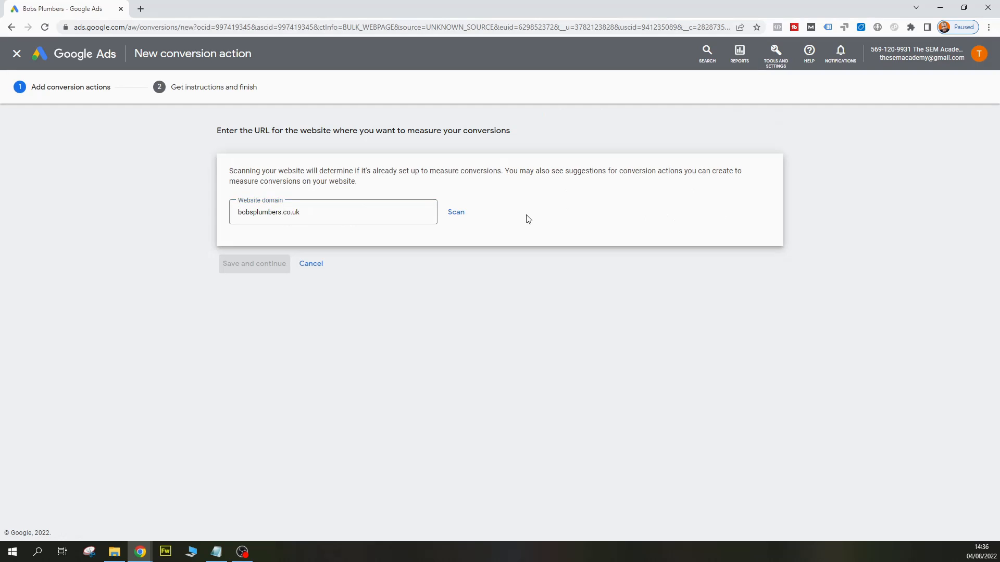
click(458, 215)
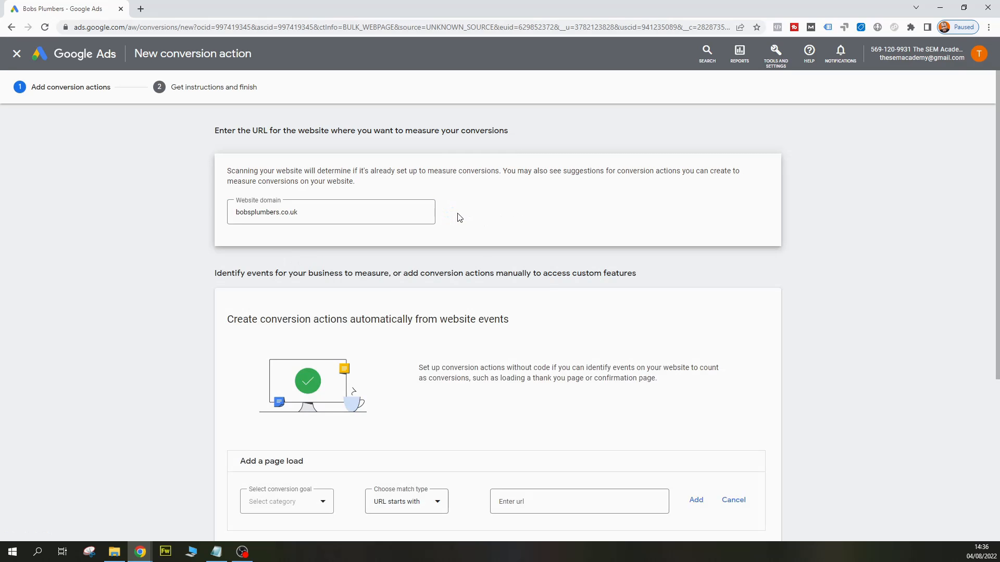
Add a conversion action manually and set its goal category to Submit lead form
scroll(551, 245, down, 4)
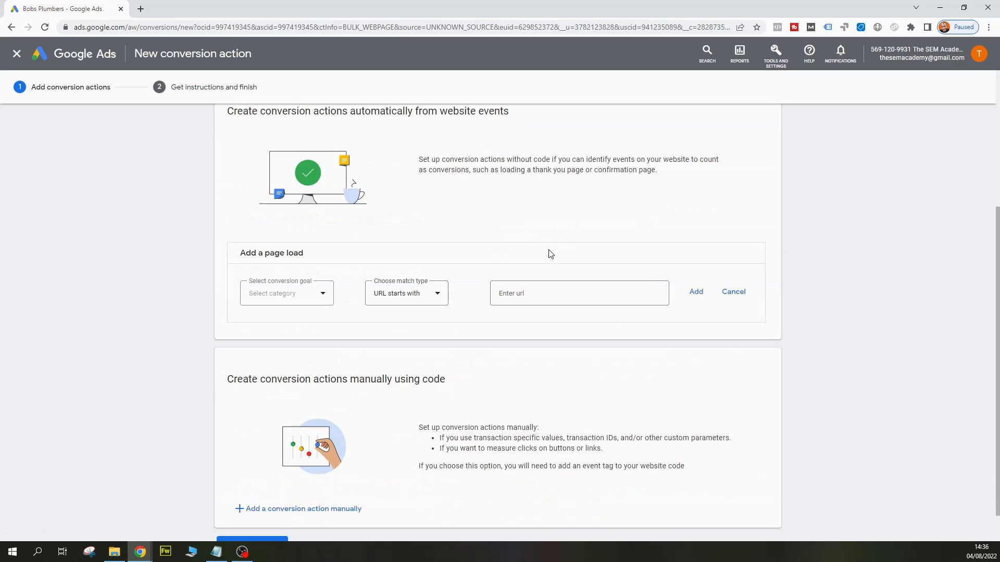
scroll(495, 216, down, 1)
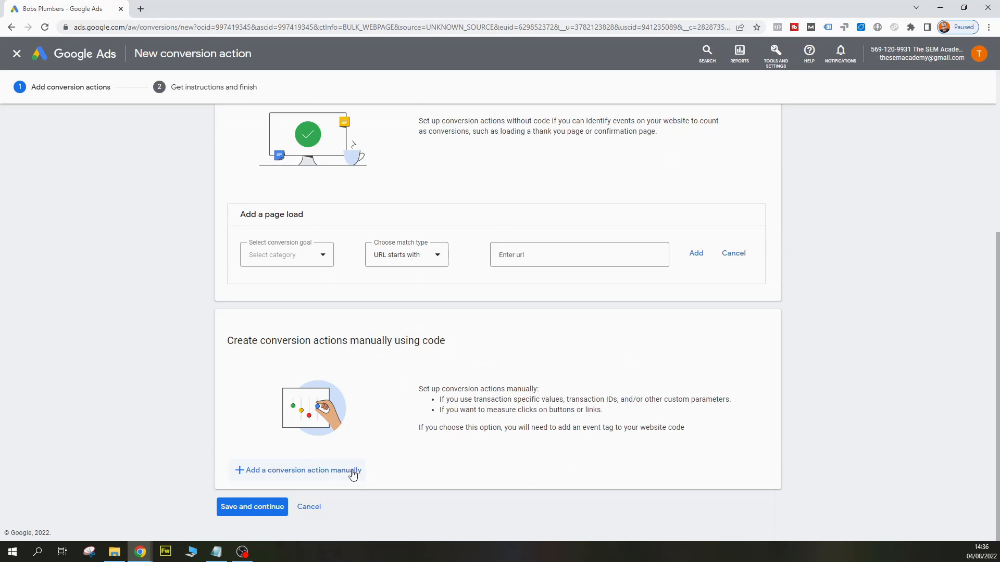
click(311, 471)
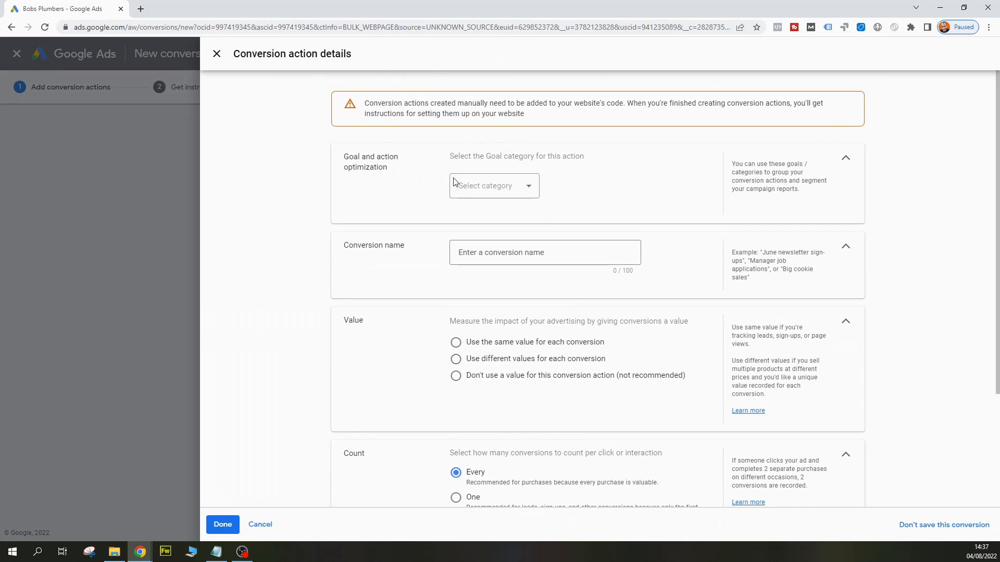
click(532, 188)
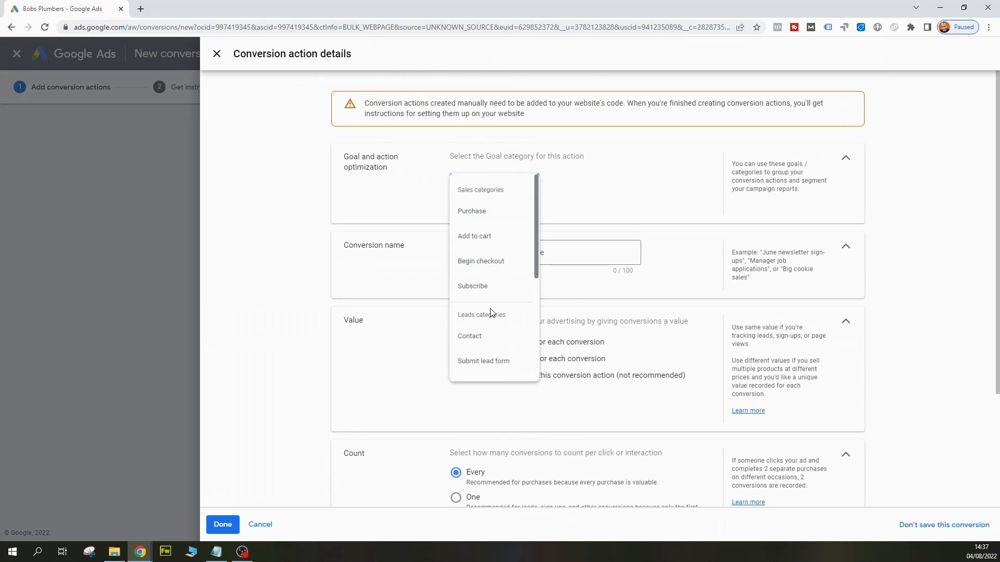
scroll(492, 310, down, 2)
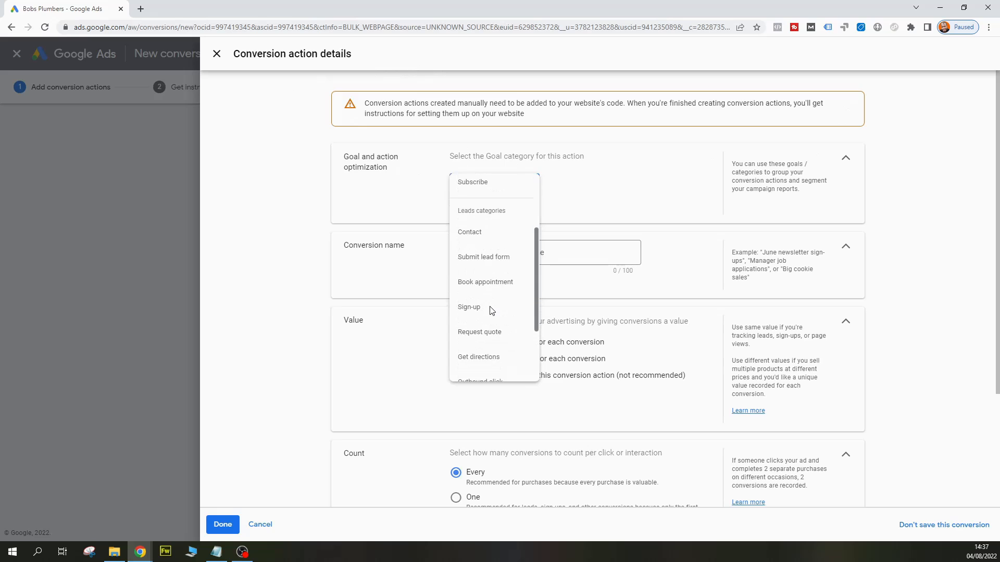
click(484, 263)
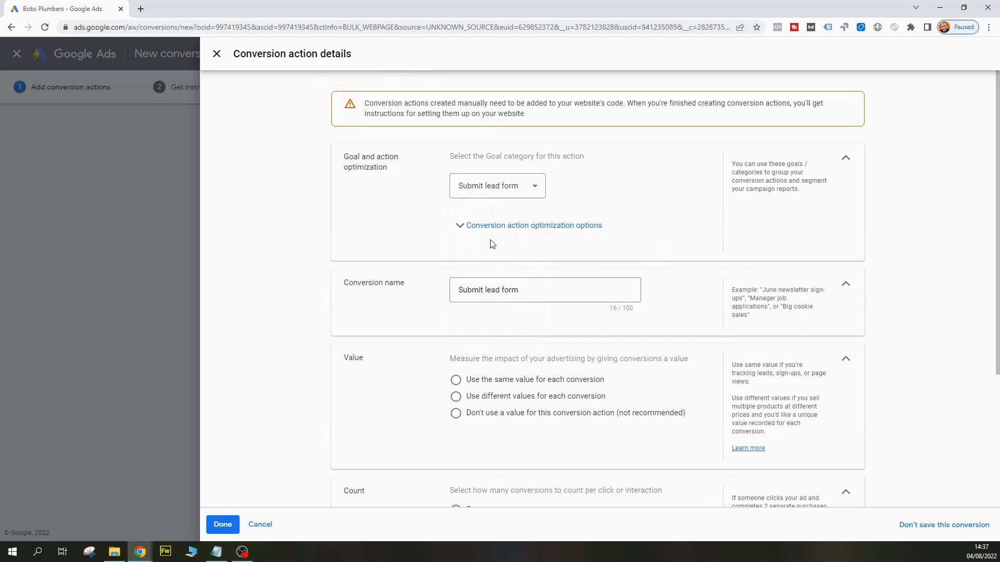
Set the Submit lead form conversion action to use no value and count One conversion per click, and finish its details
click(490, 231)
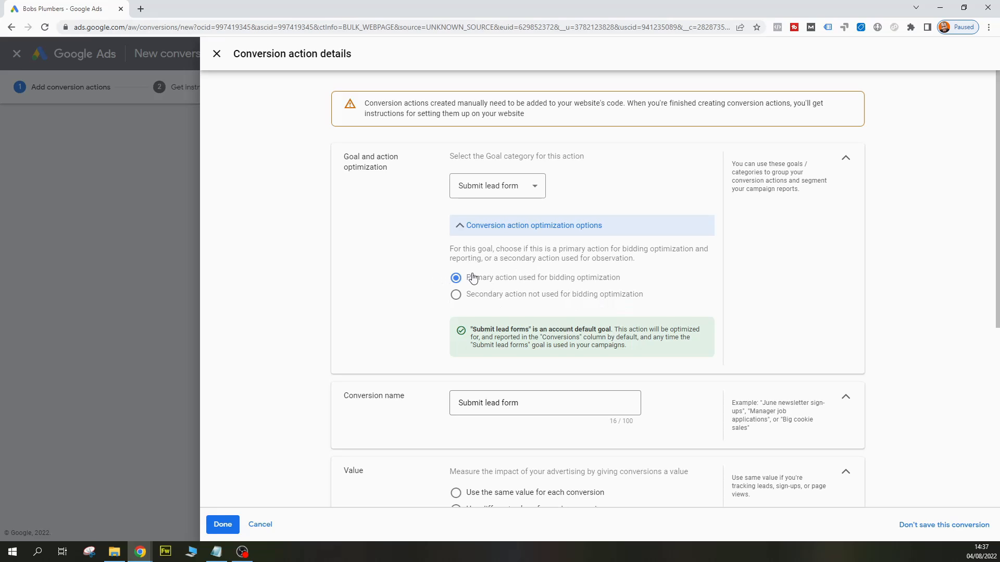
scroll(630, 267, down, 3)
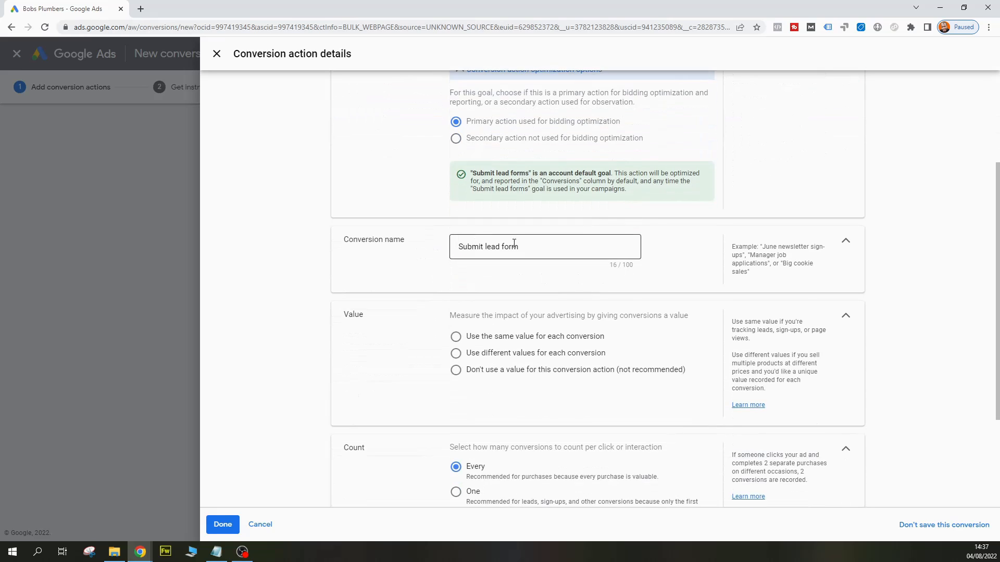
scroll(518, 262, down, 3)
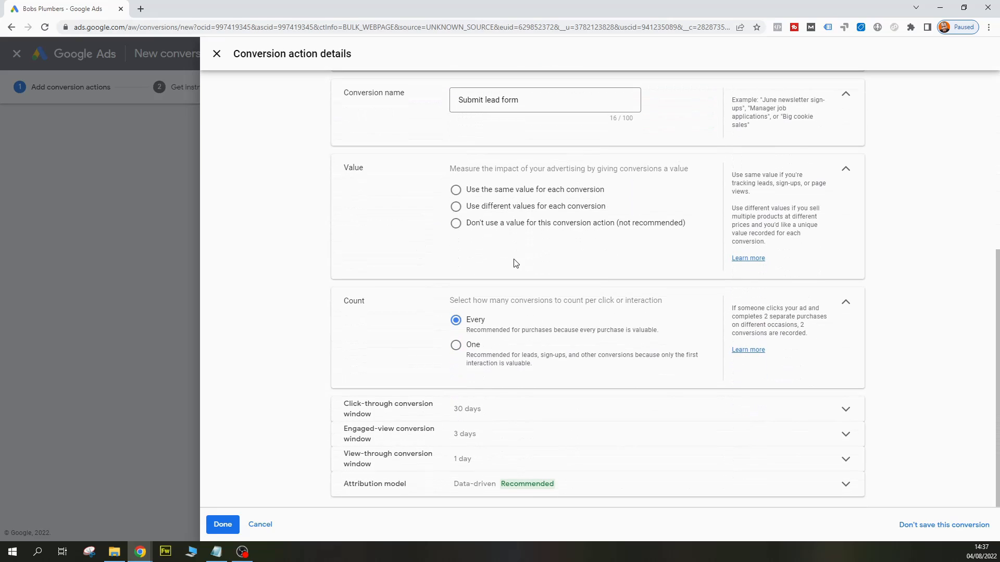
click(456, 224)
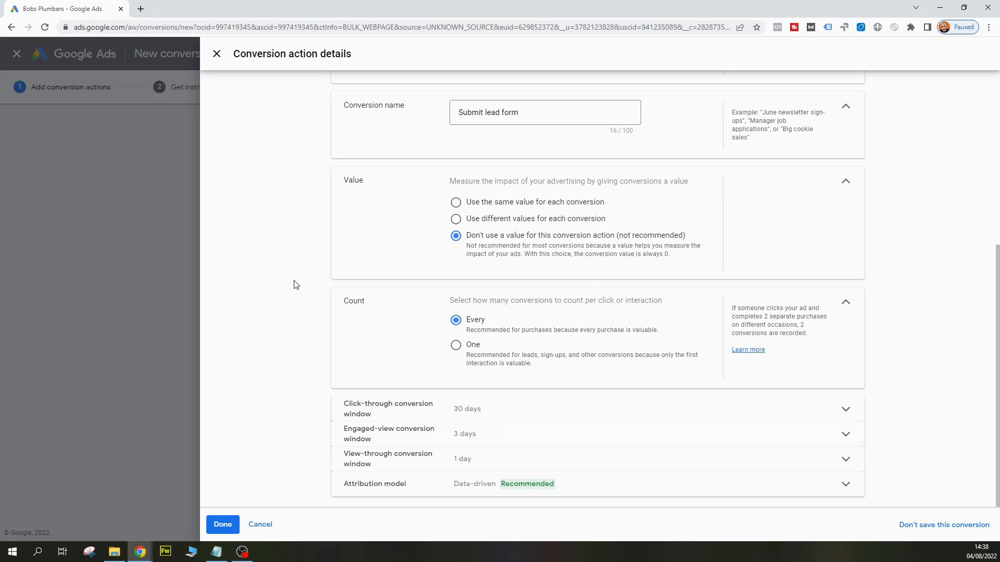
click(457, 345)
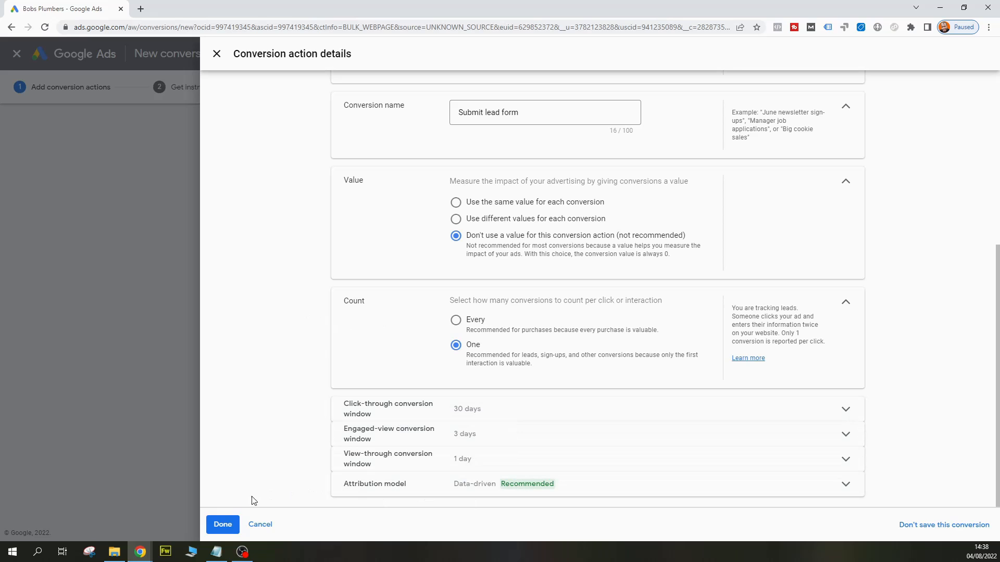
click(222, 526)
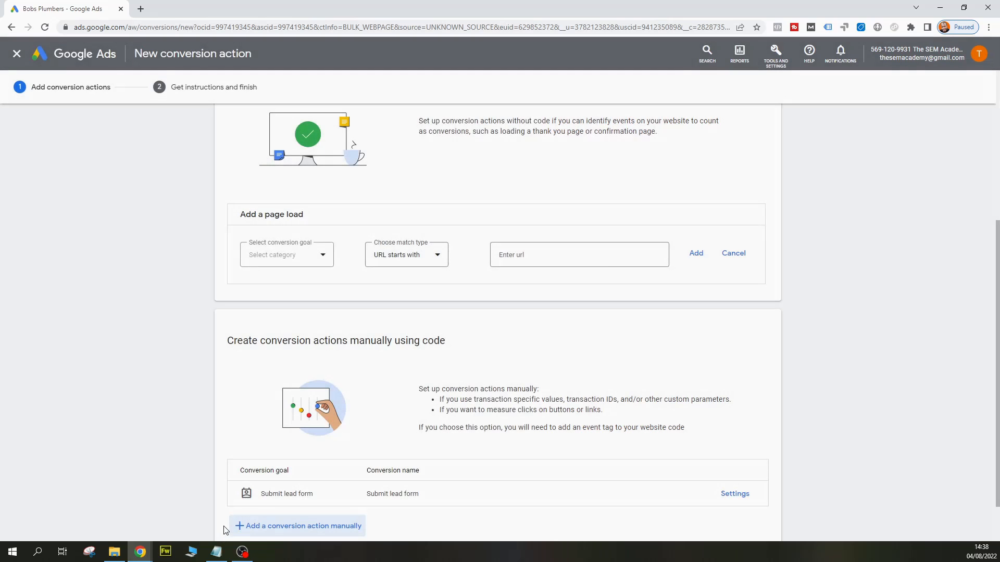
Save the conversion action and show its setup instructions for Google Tag Manager
scroll(189, 446, down, 1)
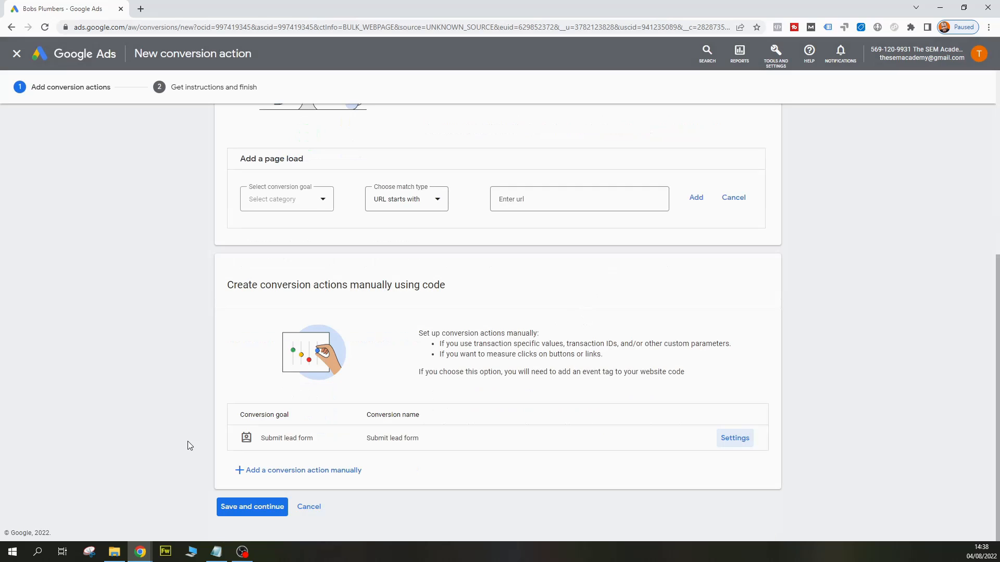
click(248, 509)
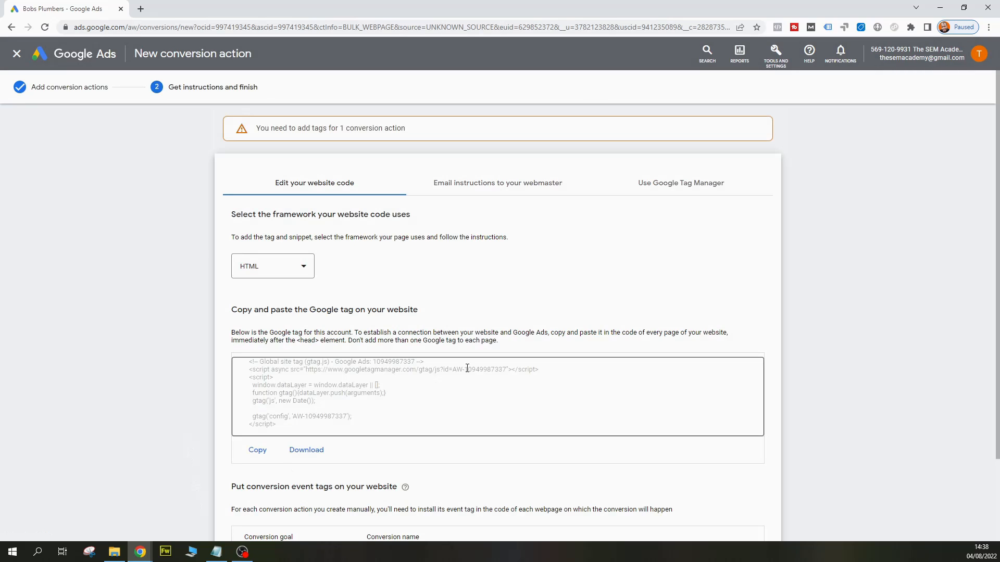
click(665, 188)
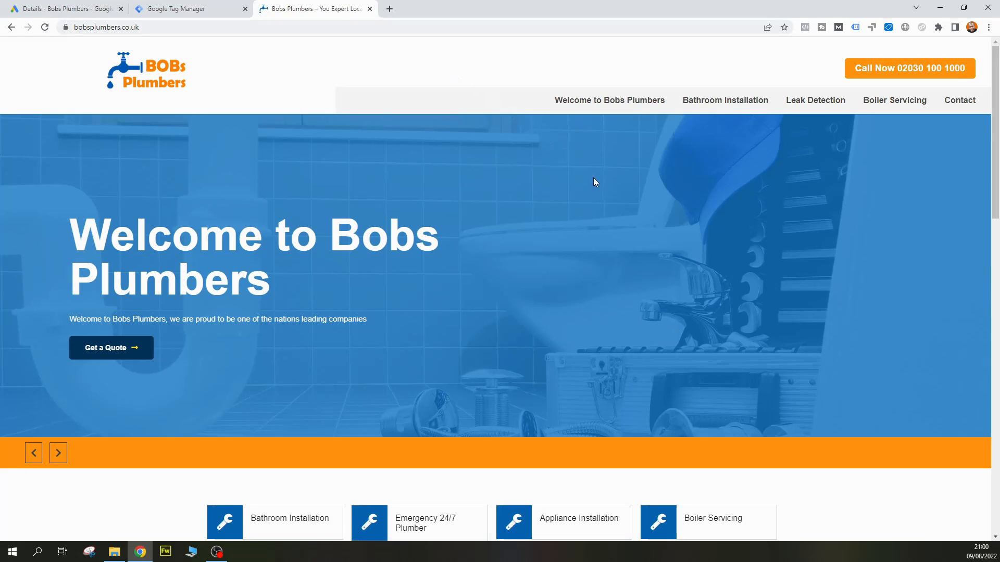
Submit the filled-in Get a Quote form on the Bobs Plumbers homepage and examine the confirmation message below it
scroll(682, 301, down, 10)
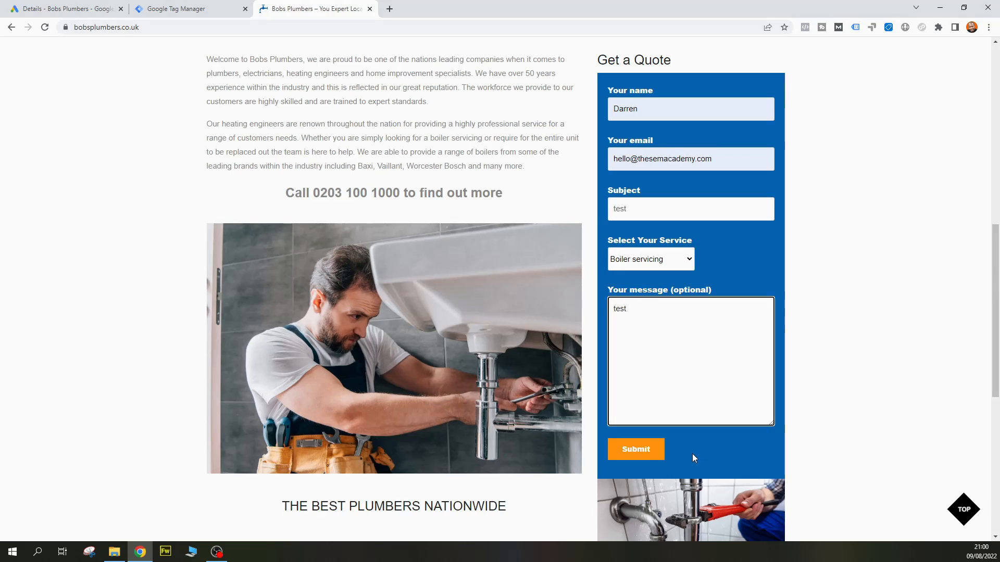
click(626, 449)
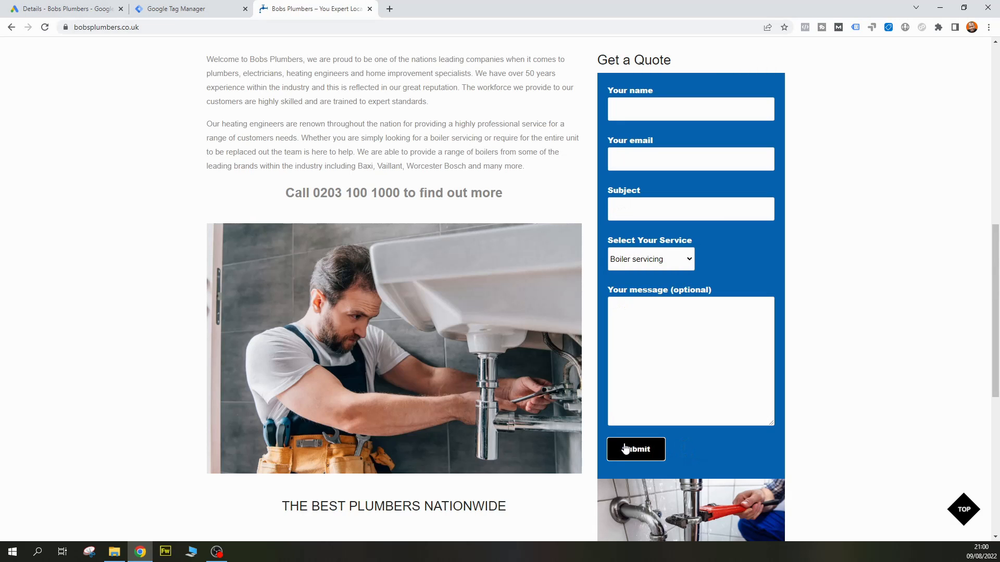
scroll(625, 449, down, 3)
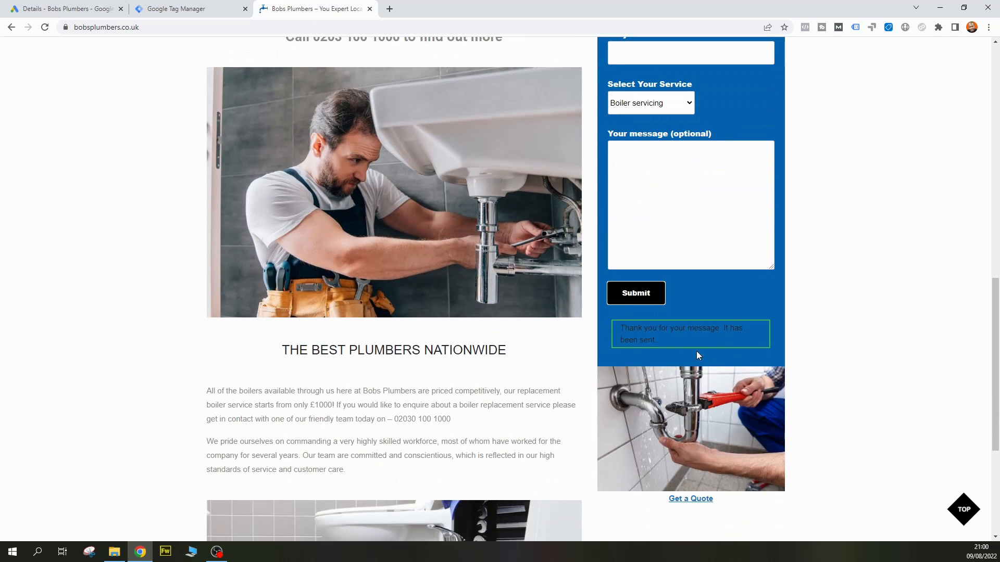
drag(657, 338, 621, 329)
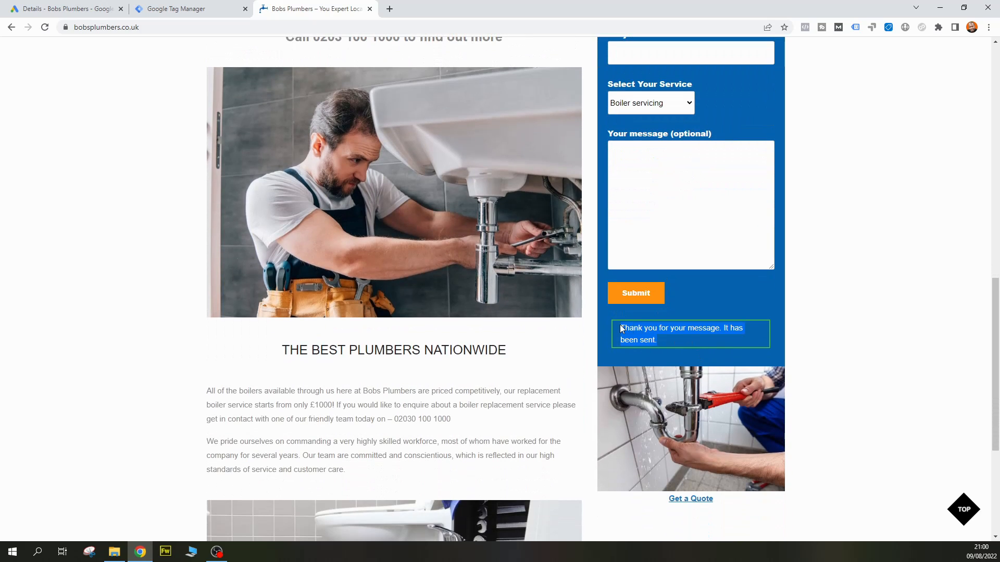
click(693, 337)
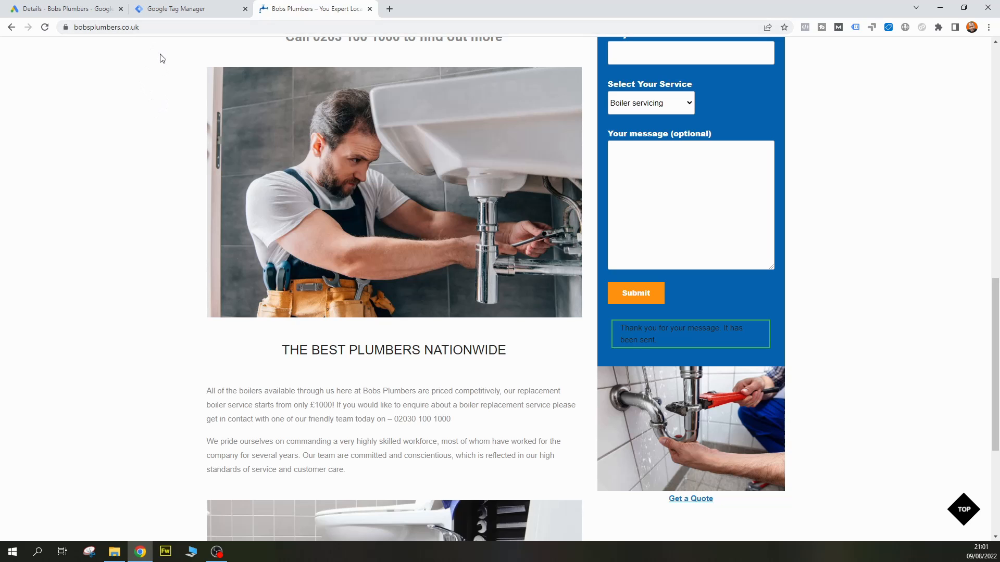
Review the tag setup details in Google Ads, and create a Google Tag Manager tag named "Google Ads - Lead Form Conversion"
click(79, 12)
click(472, 384)
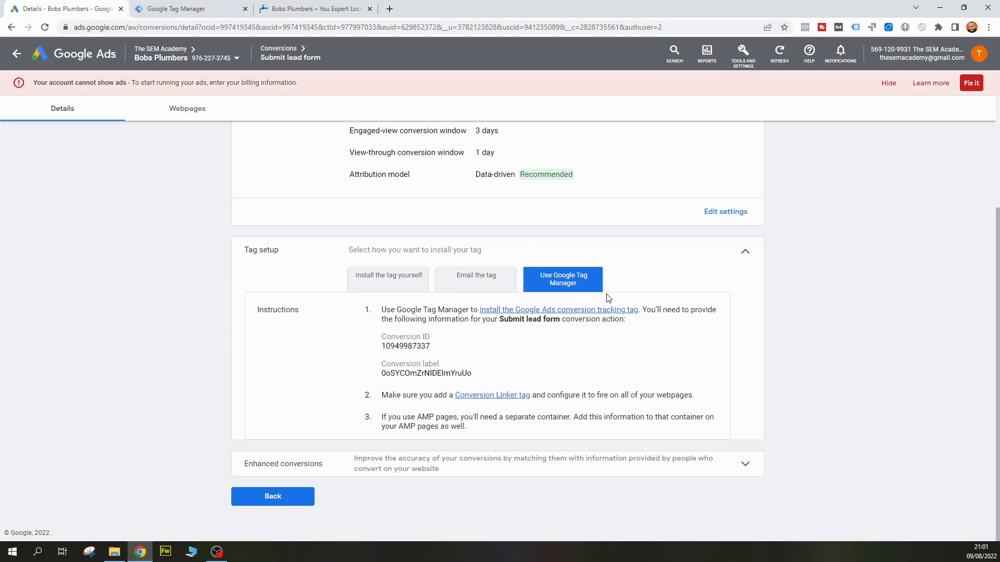
click(197, 6)
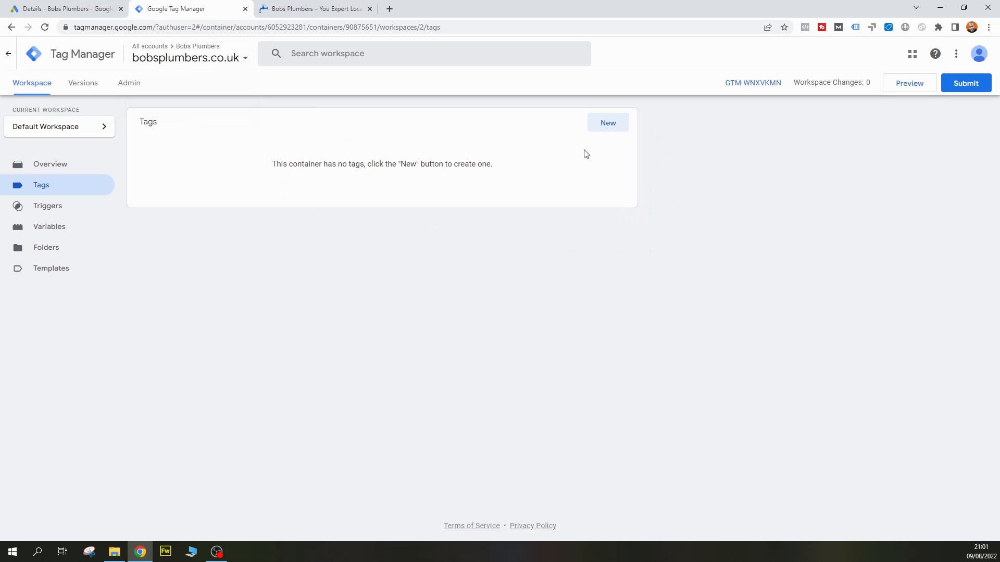
click(604, 124)
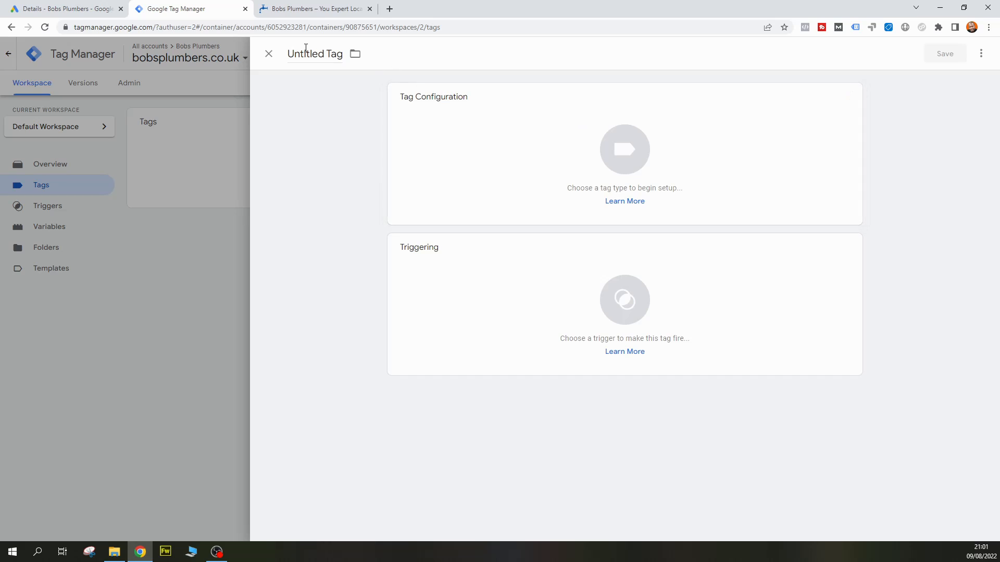
click(307, 54)
text(Googel)
key(BackSpace)
key(BackSpace)
text(le Ads - Lead Form Conversion)
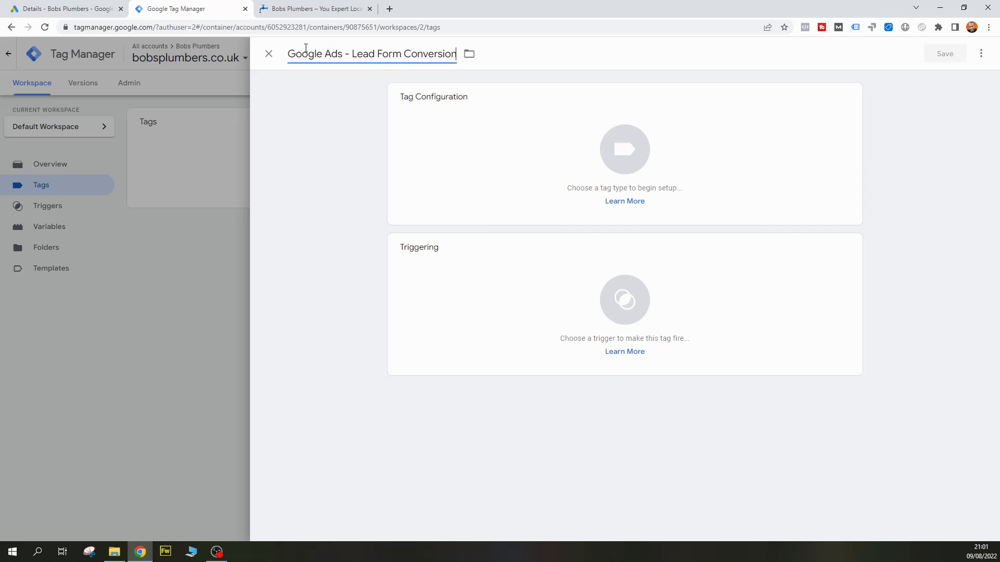
Set the new tag's type to Google Ads Conversion Tracking
click(308, 148)
click(627, 155)
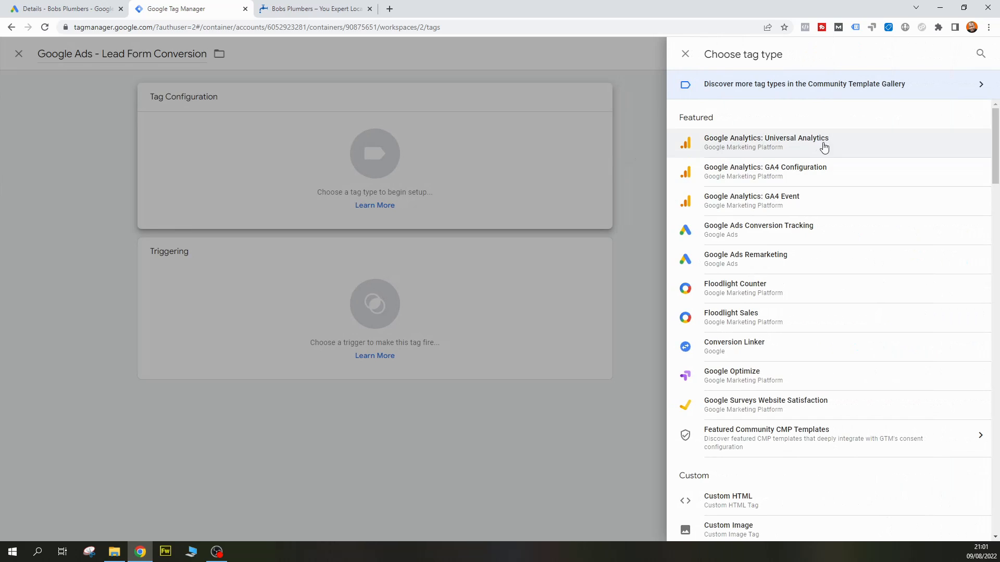
click(833, 234)
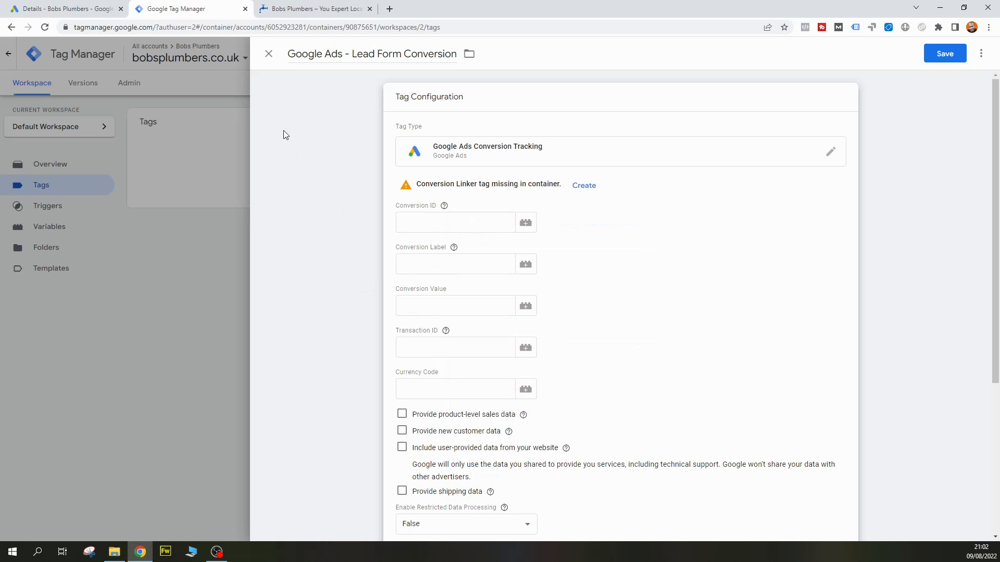
Copy the conversion ID from the Google Ads tag setup into the Conversion ID of the Tag Manager tag
click(72, 9)
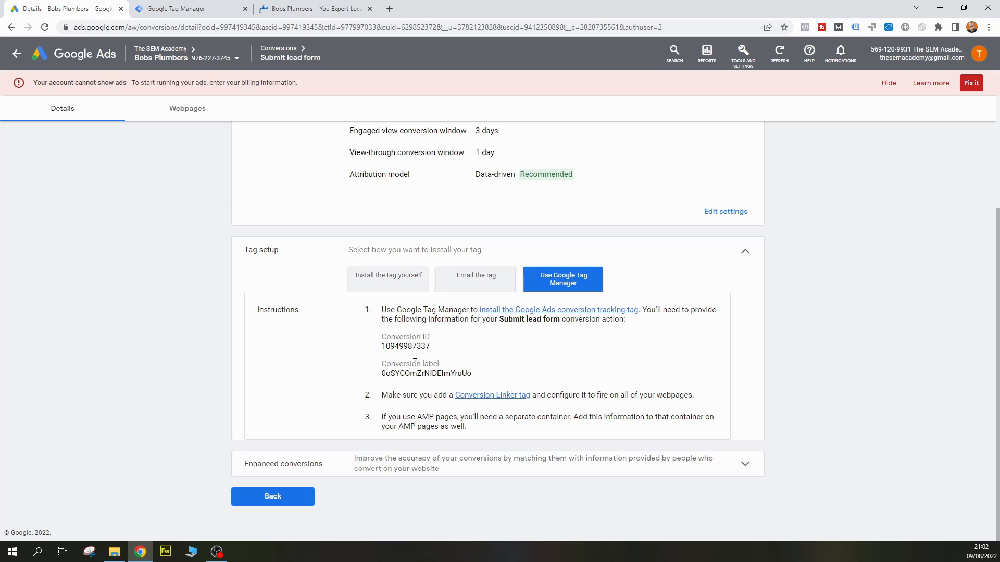
click(185, 11)
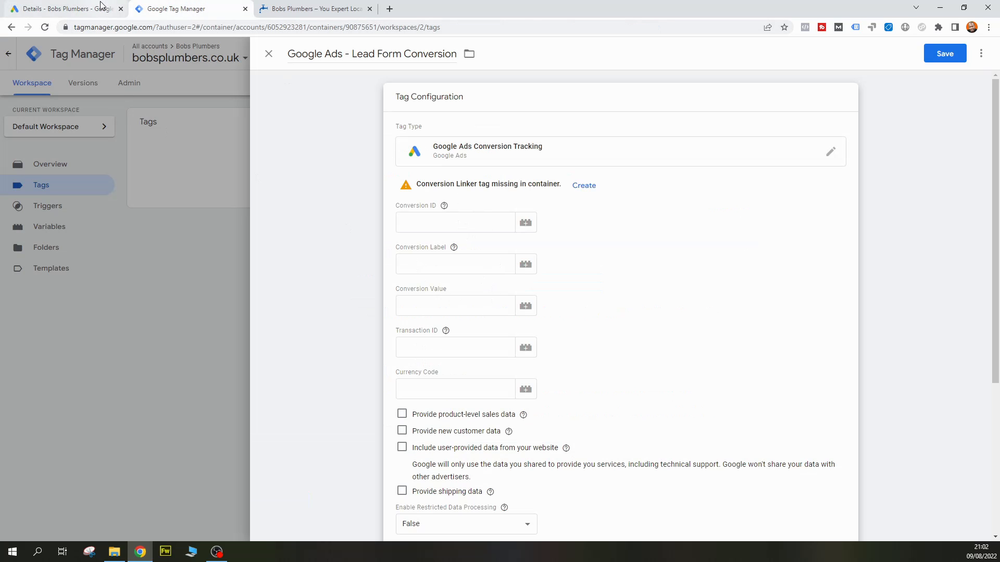
click(72, 9)
double_click(409, 345)
key(ctrl+c)
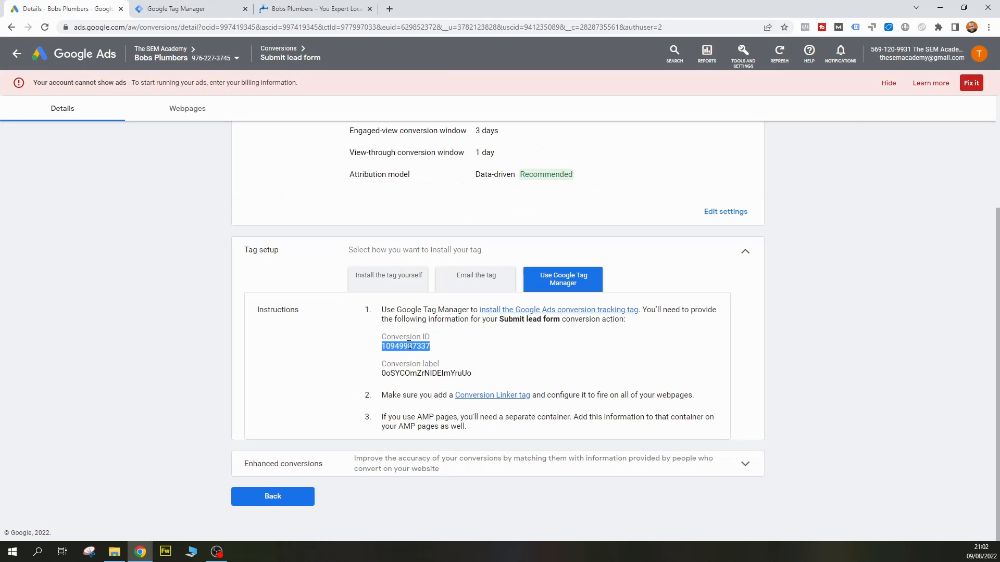
click(180, 8)
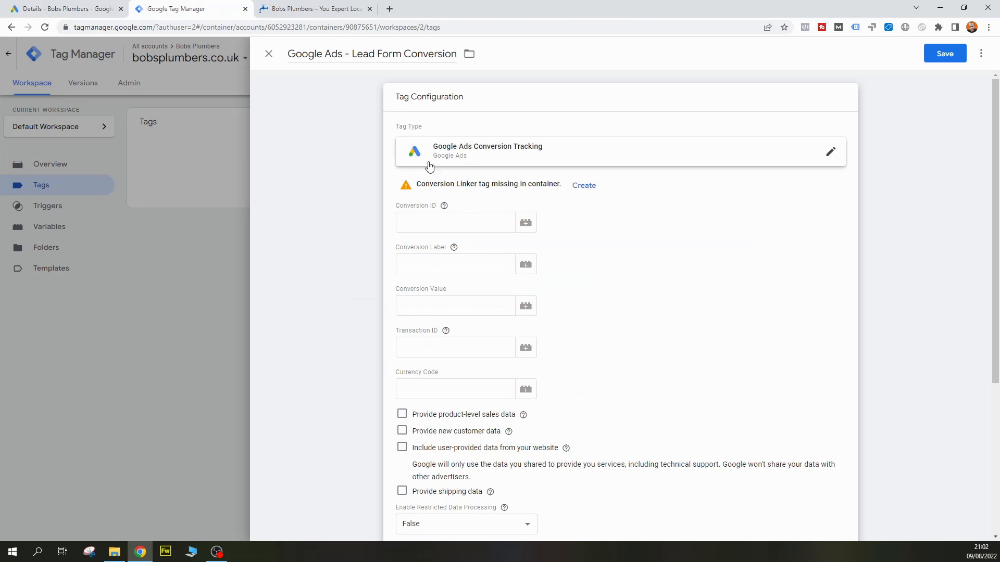
click(462, 222)
key(ctrl+v)
Copy the conversion label from the Google Ads tag setup into the tag's Conversion Label and recheck the setup instructions
click(465, 263)
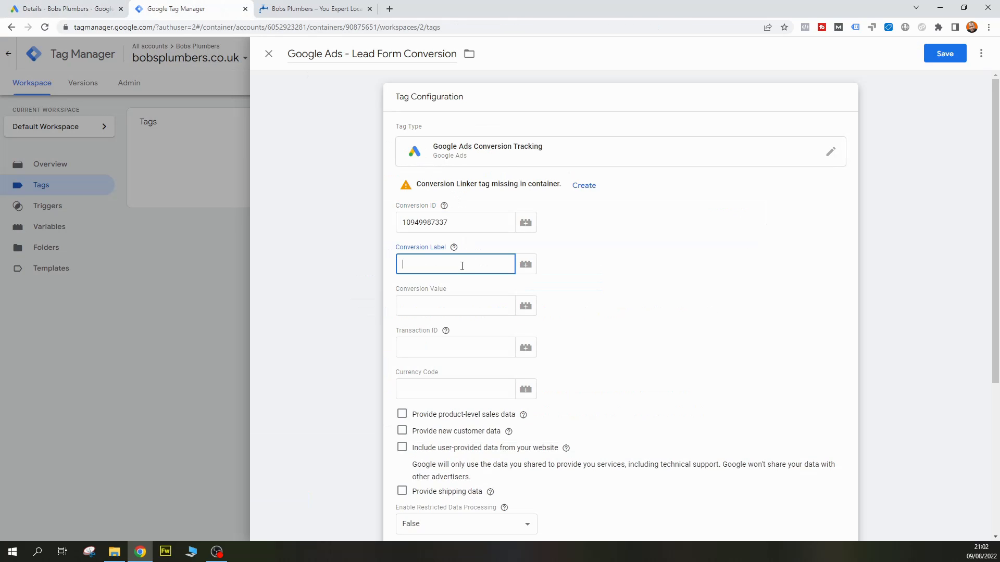
click(89, 5)
double_click(426, 373)
key(ctrl+c)
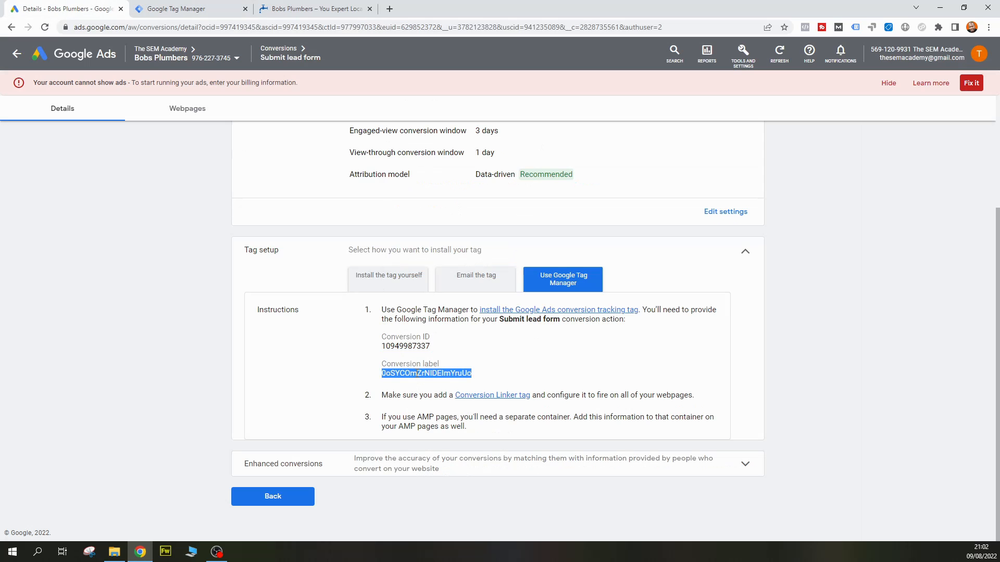
click(219, 7)
key(ctrl+v)
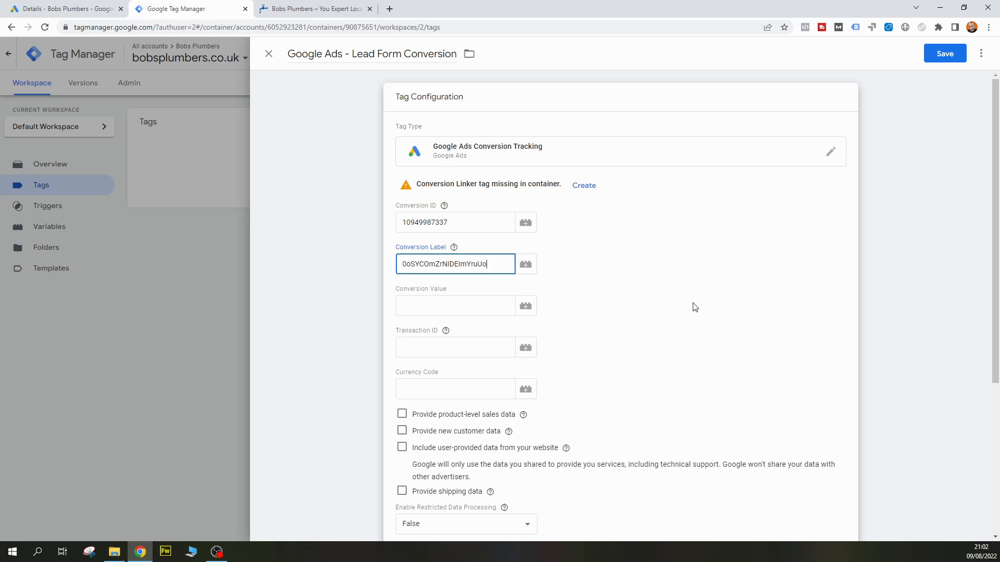
click(693, 302)
click(79, 10)
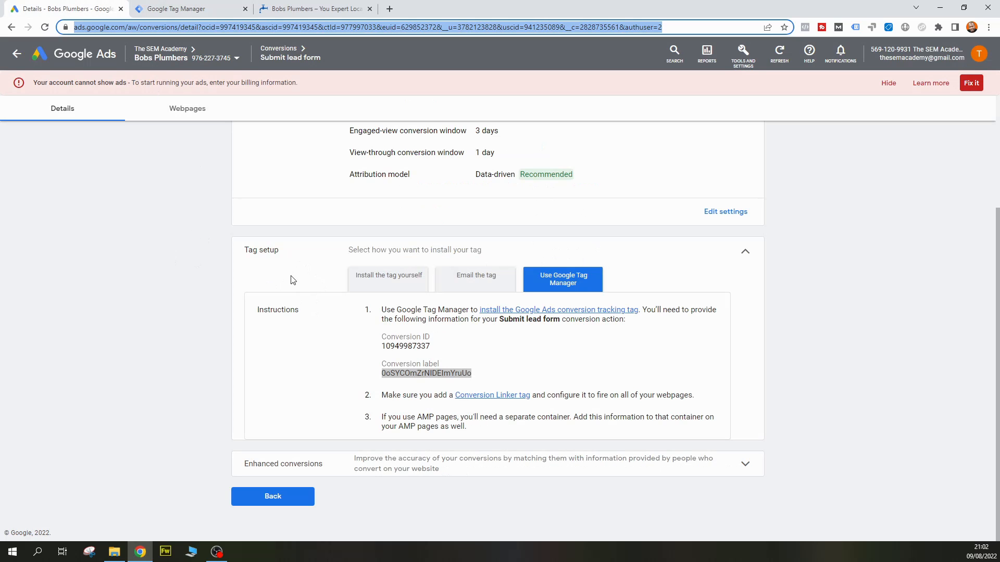
click(202, 7)
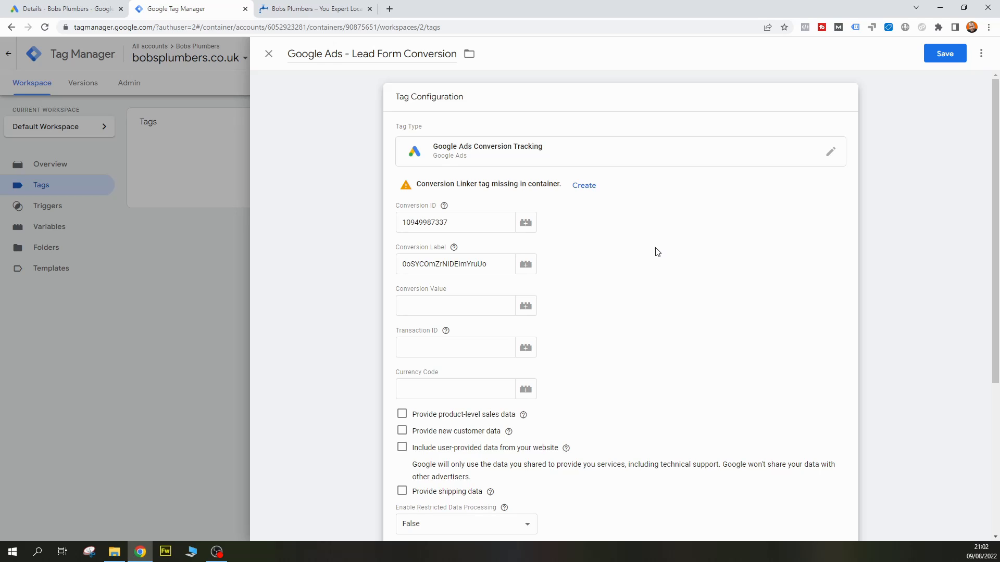
Review the tag's remaining settings and start creating a new firing trigger for it
scroll(610, 271, down, 1)
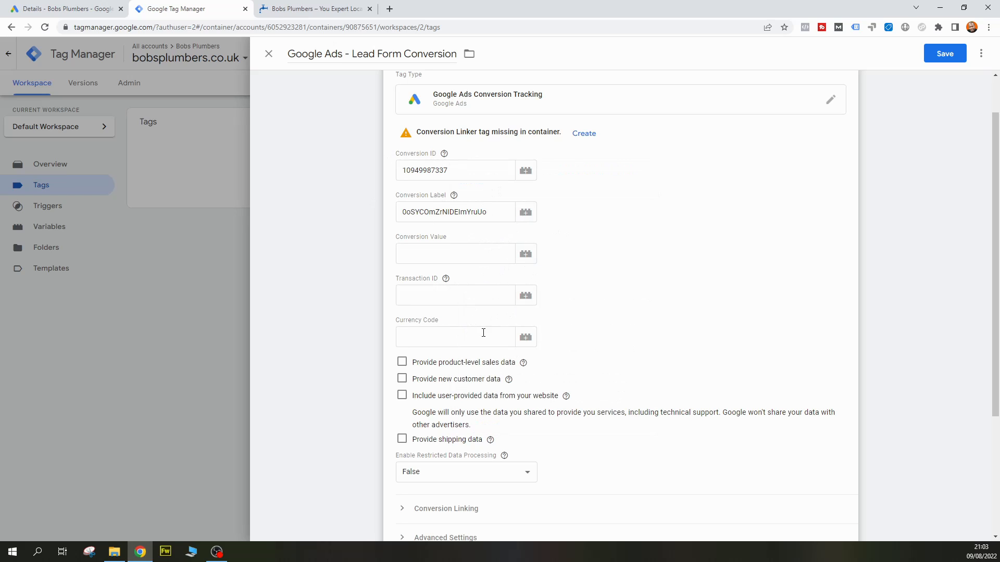
scroll(616, 344, down, 2)
scroll(599, 330, up, 2)
scroll(598, 331, up, 1)
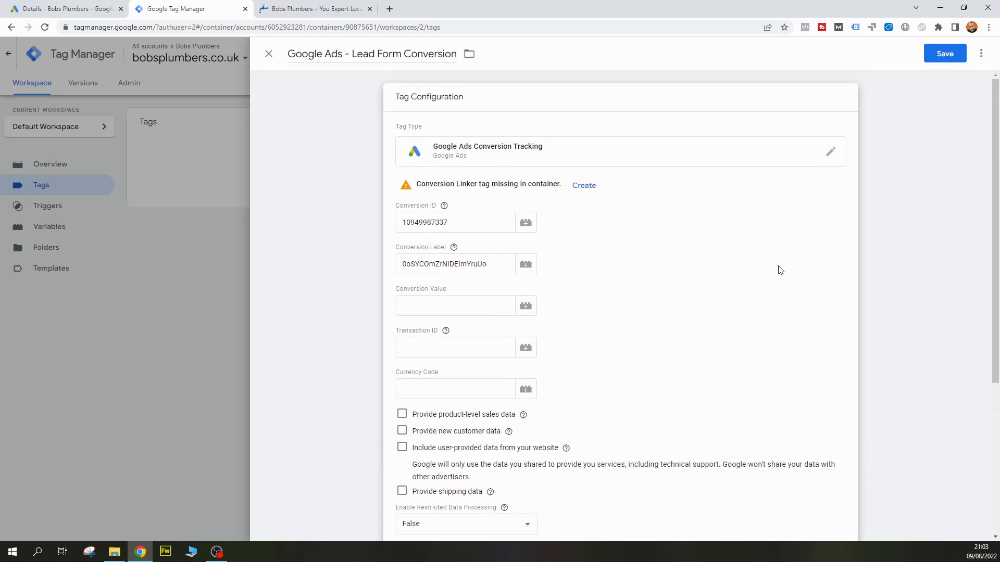
scroll(765, 285, down, 4)
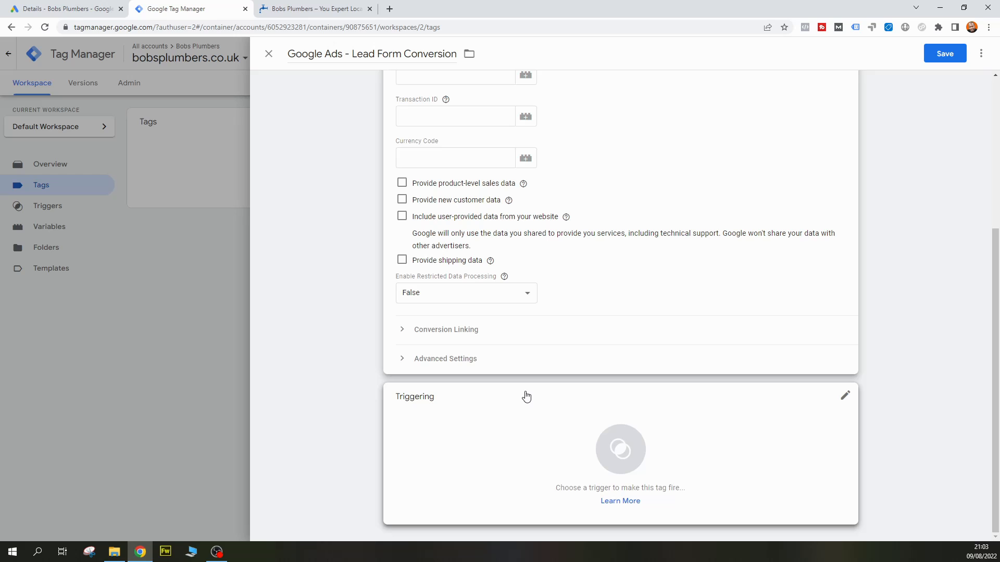
click(530, 420)
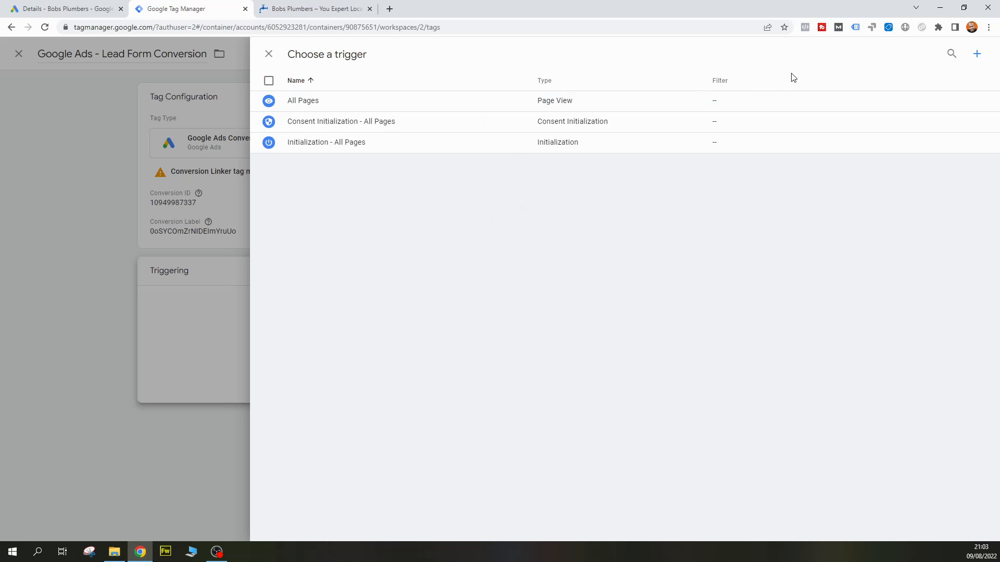
click(978, 55)
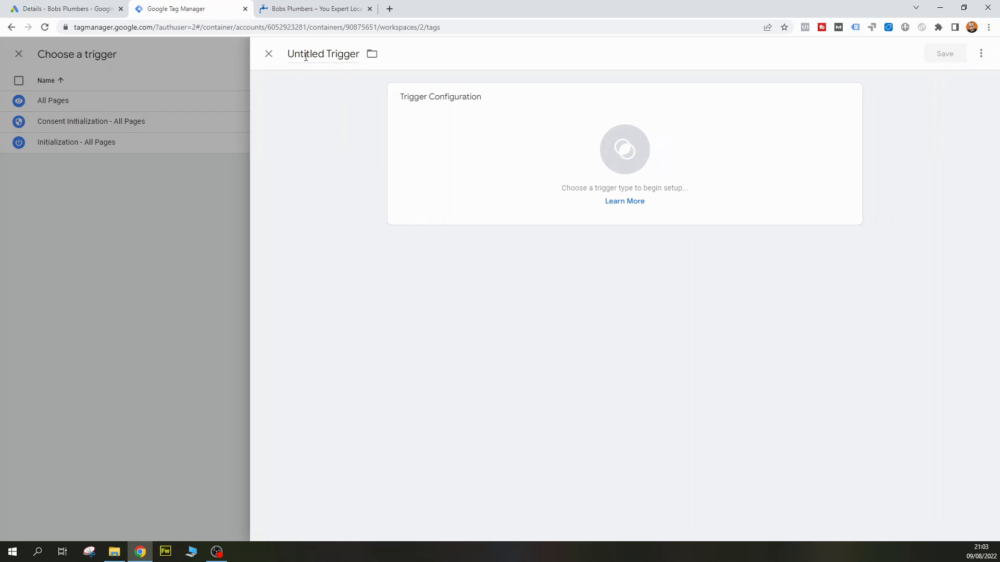
Name the new trigger "Form Submit - Home Page"
click(306, 55)
triple_click(306, 55)
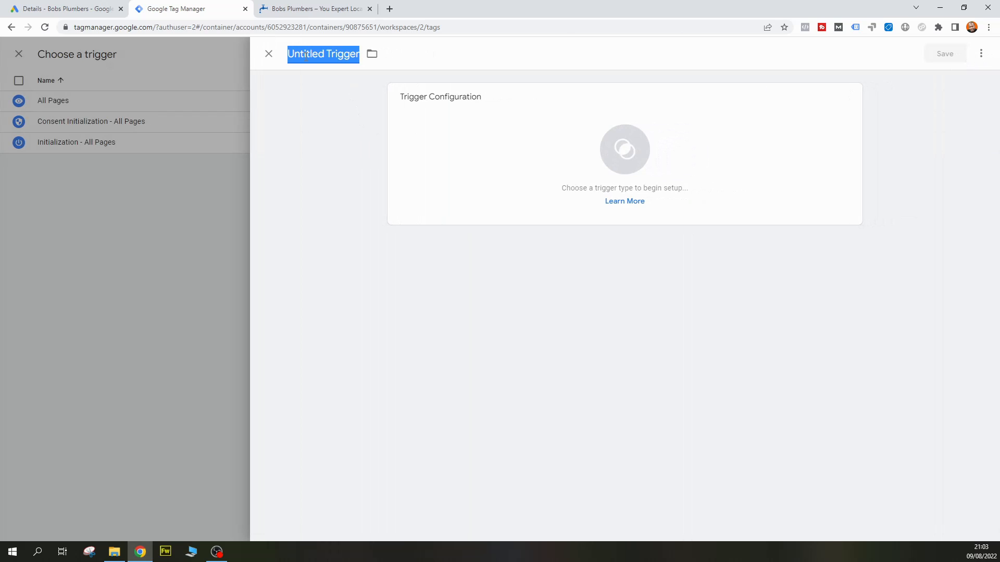
text(Form Submi)
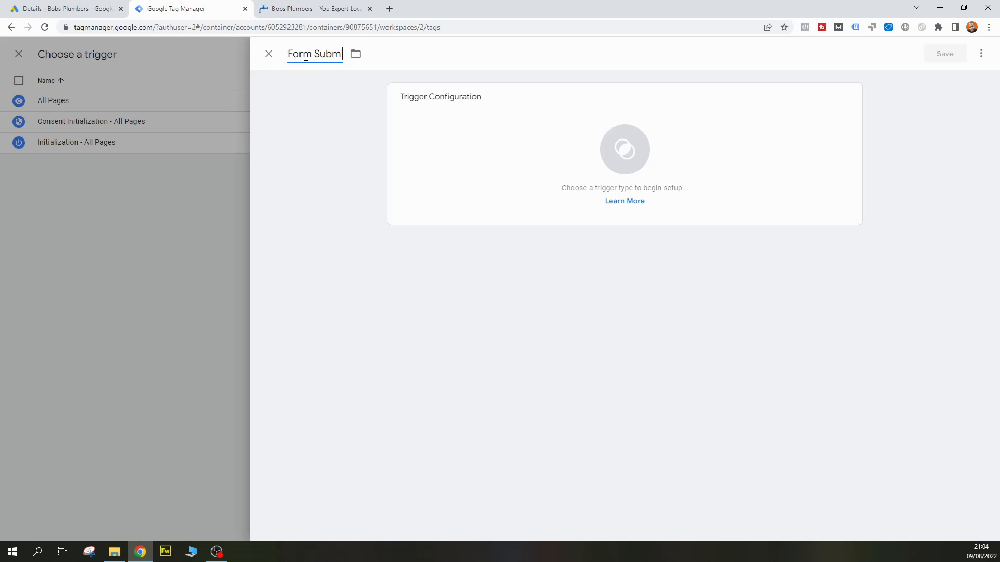
text(t  - Home Page)
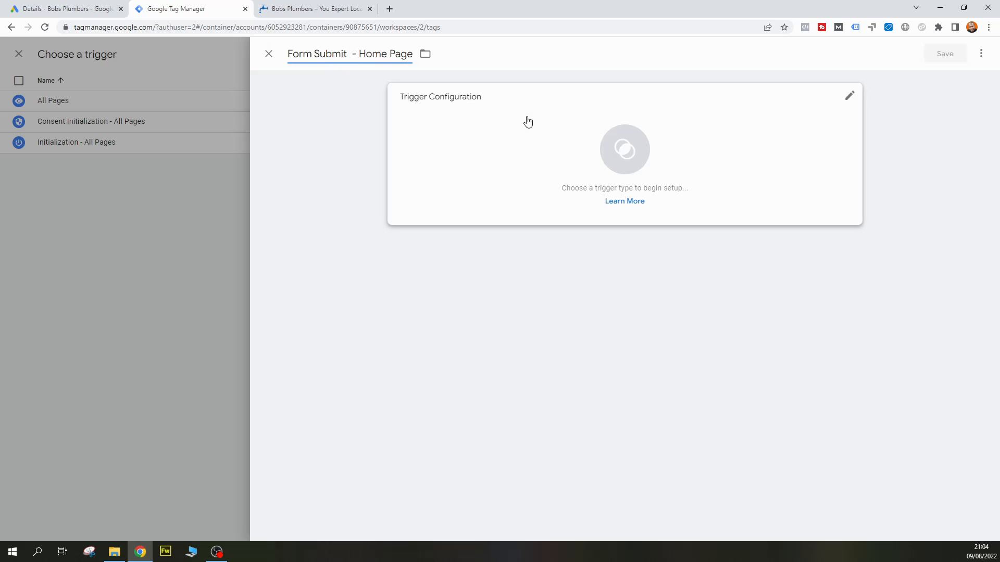
click(330, 177)
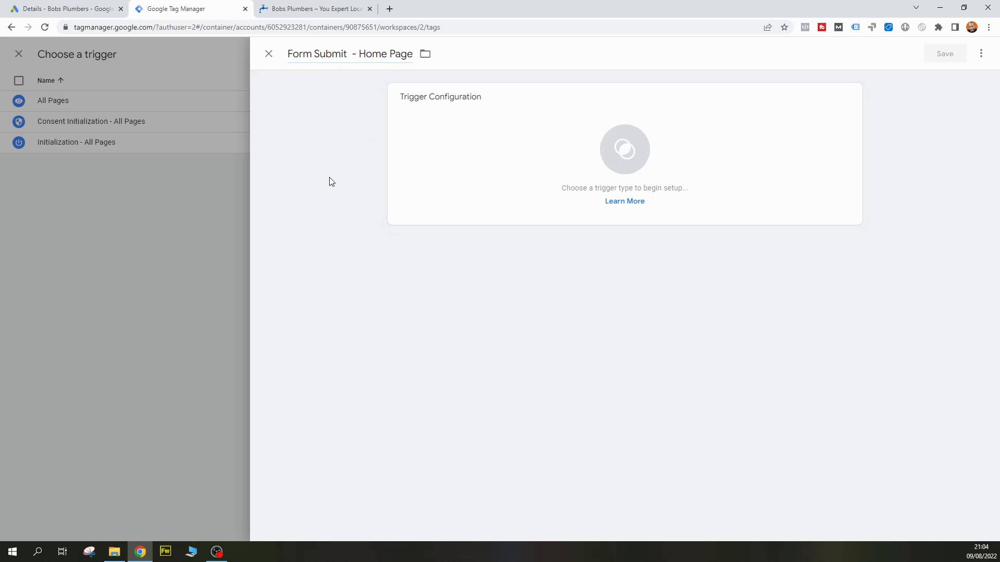
Reload the Bobs Plumbers home page and examine its Get a Quote form and submission behaviour
click(339, 9)
scroll(473, 200, up, 9)
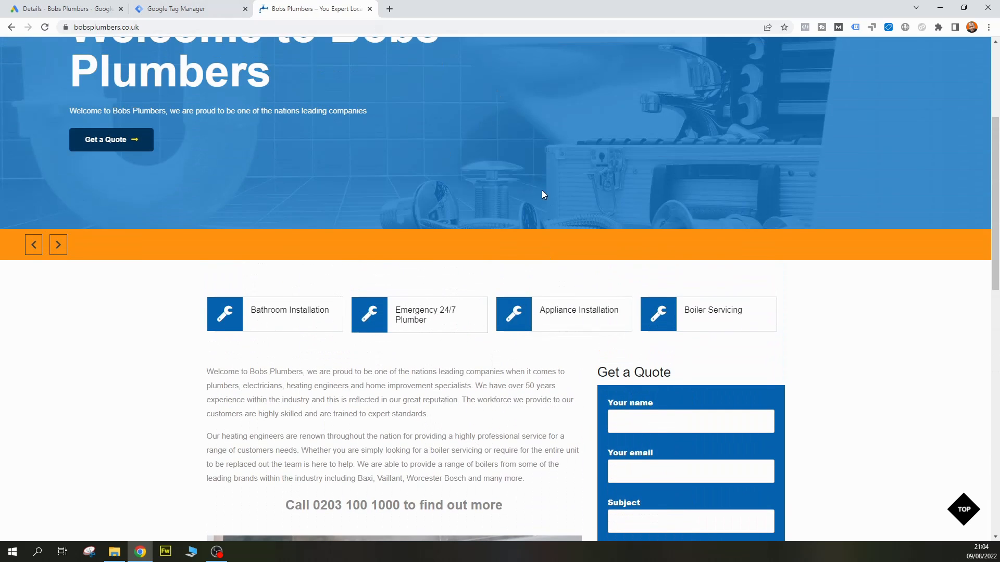
scroll(541, 195, down, 9)
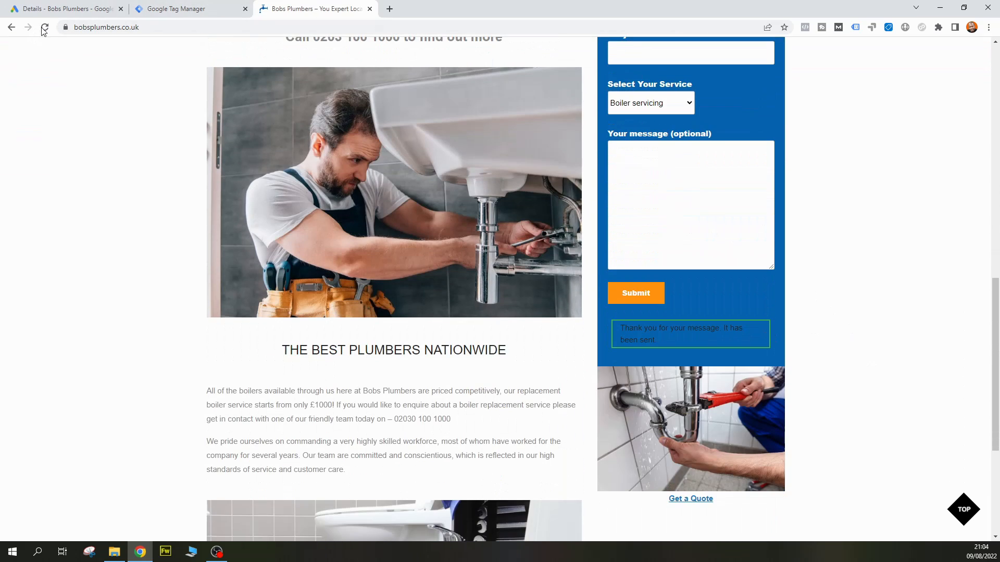
click(45, 28)
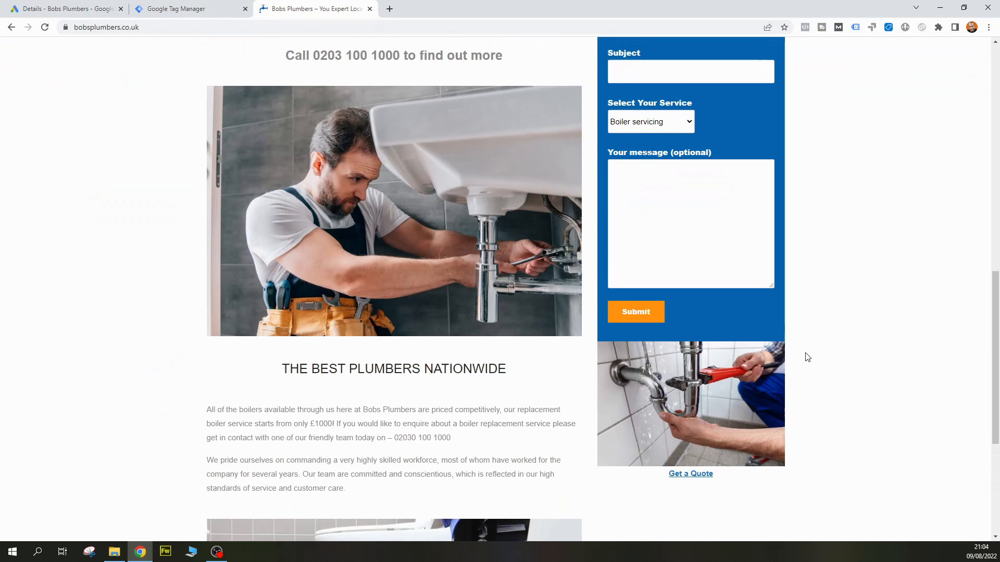
scroll(800, 354, up, 9)
scroll(719, 339, down, 3)
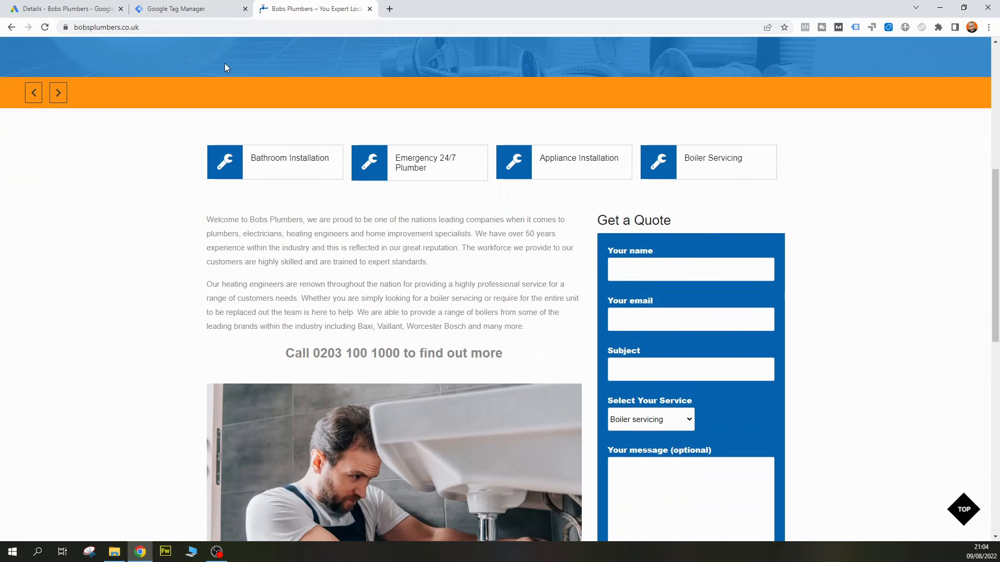
Back in Tag Manager, set the trigger type to Form Submission and make it fire on Some Forms
click(176, 9)
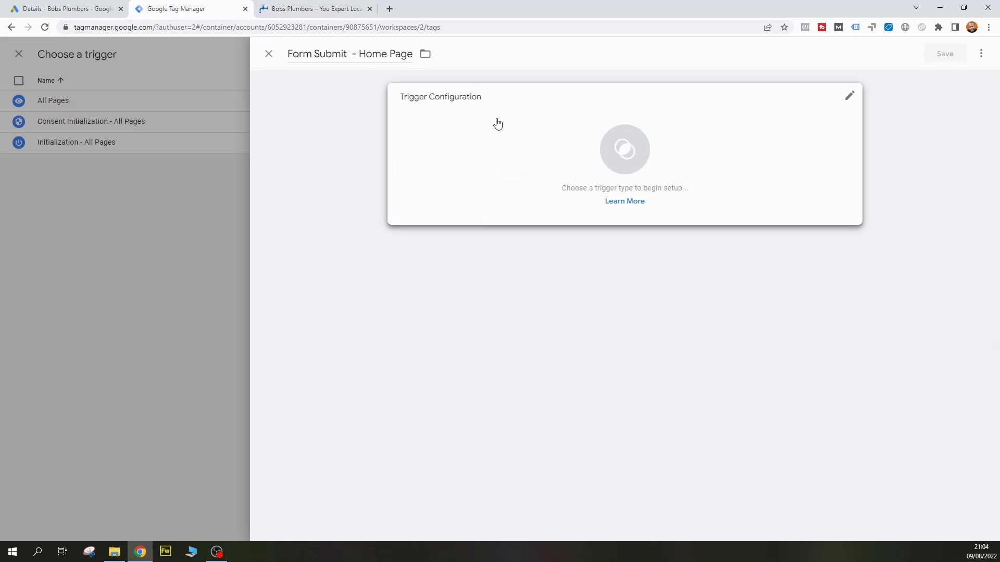
click(498, 124)
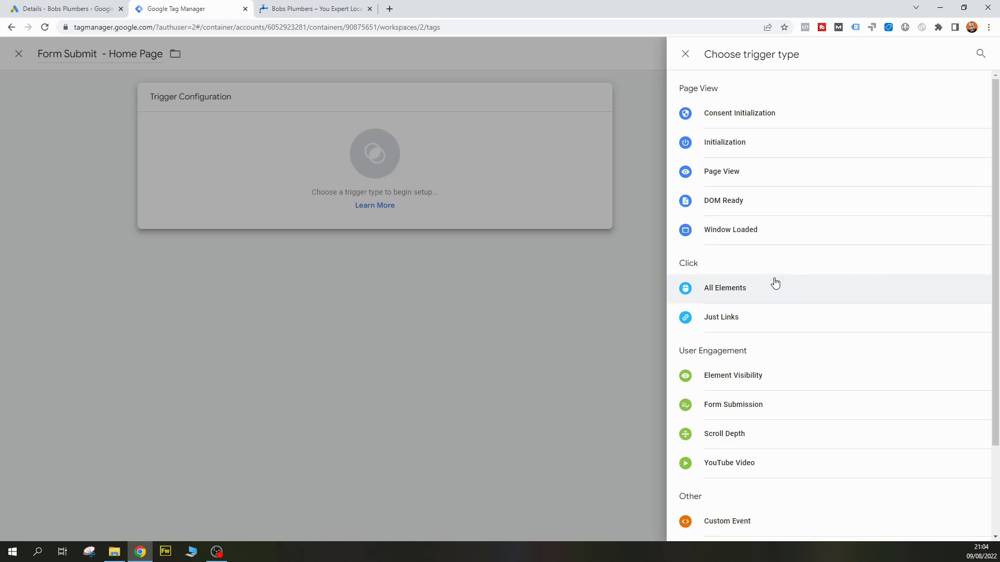
click(781, 408)
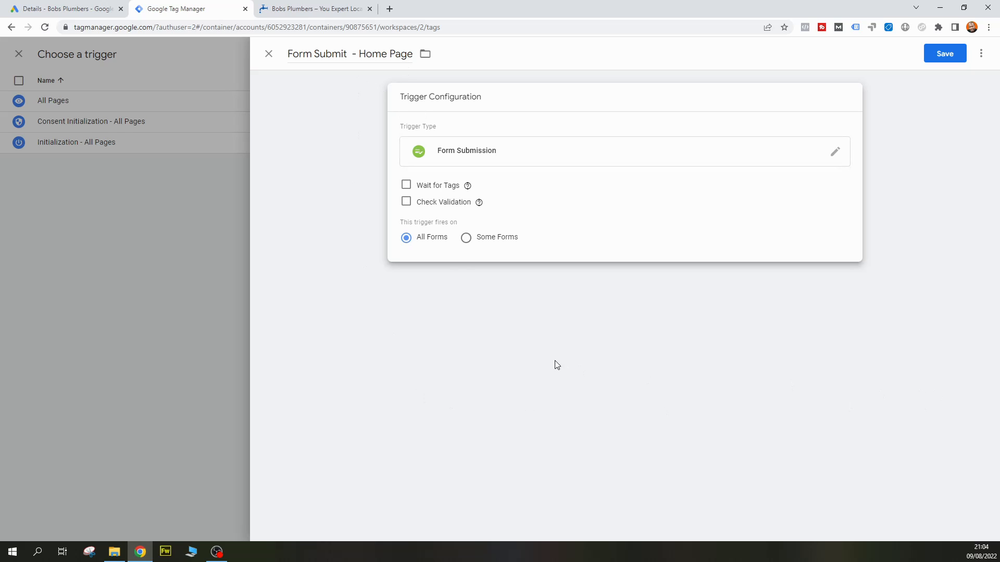
click(466, 239)
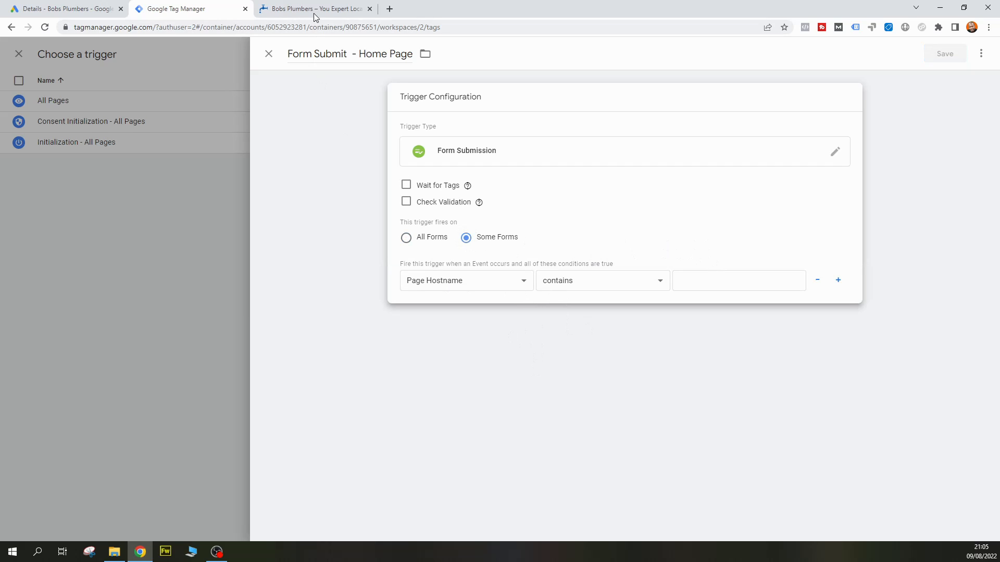
Set the trigger's firing condition to Page URL with the "ends with" operator
click(526, 282)
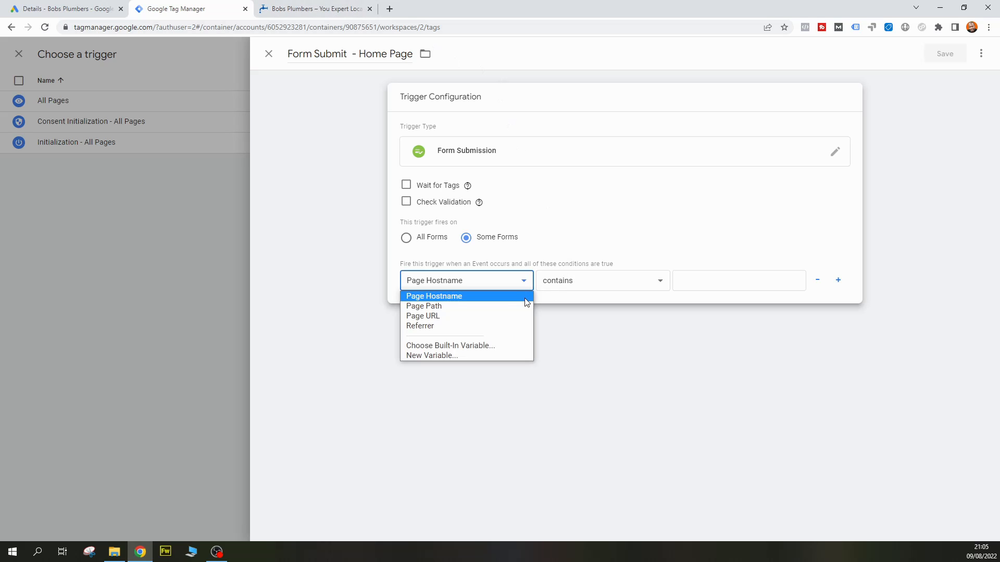
click(485, 316)
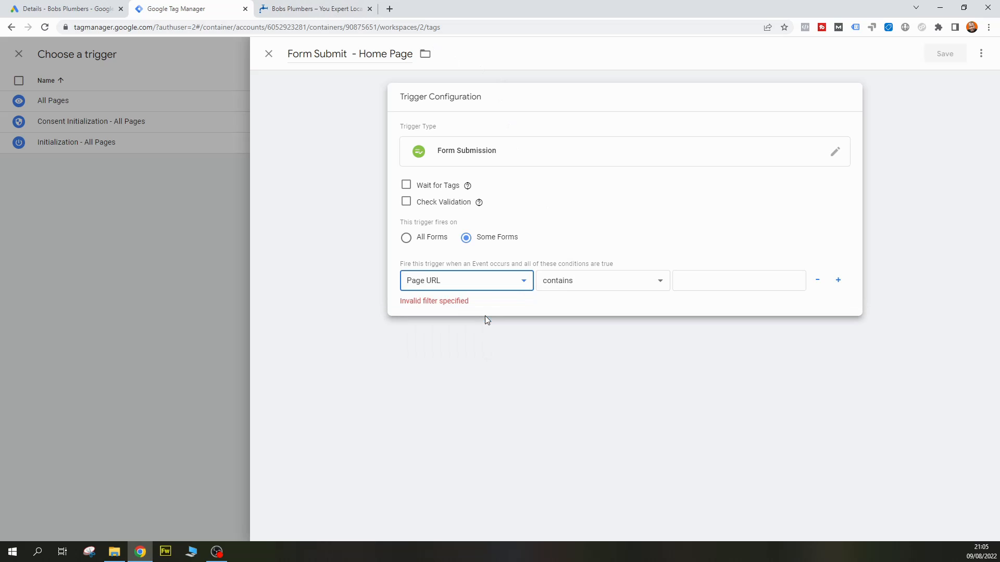
click(633, 283)
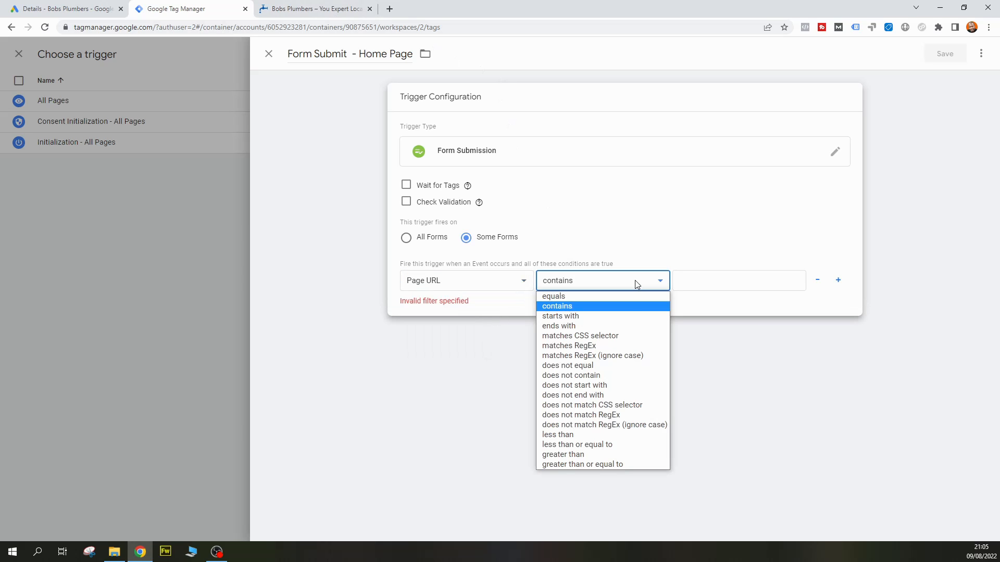
click(624, 325)
click(692, 280)
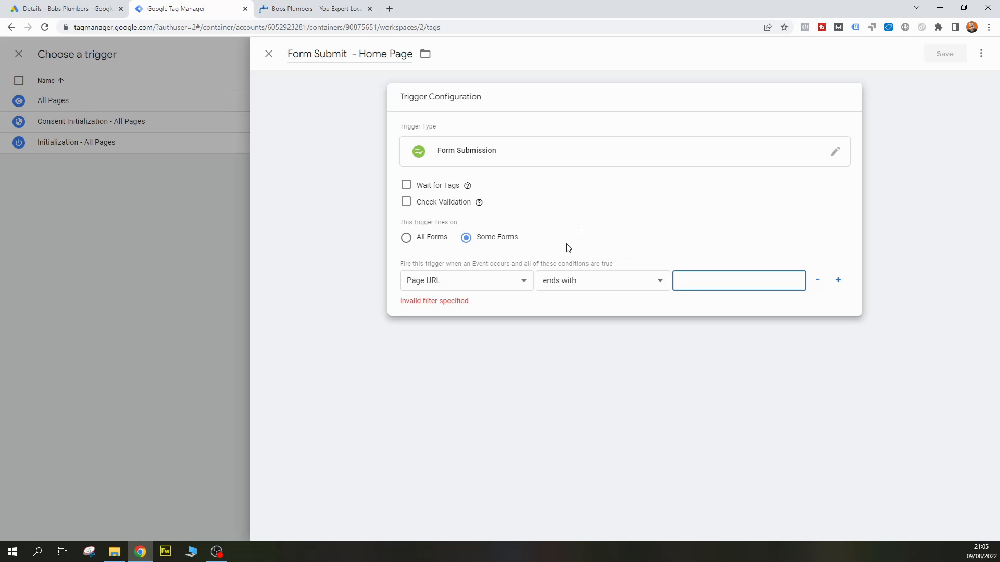
click(336, 5)
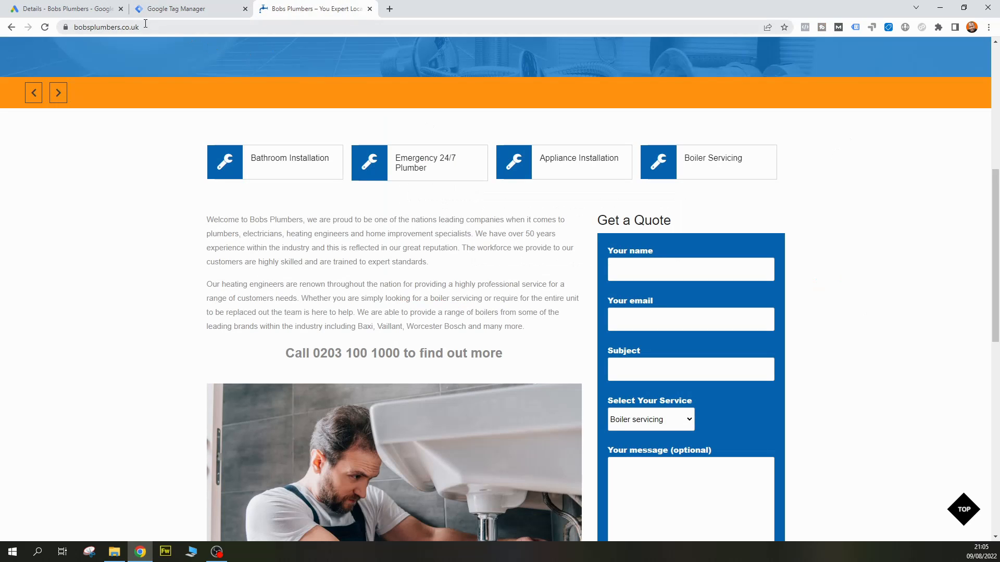
click(107, 27)
right_click(108, 29)
click(133, 100)
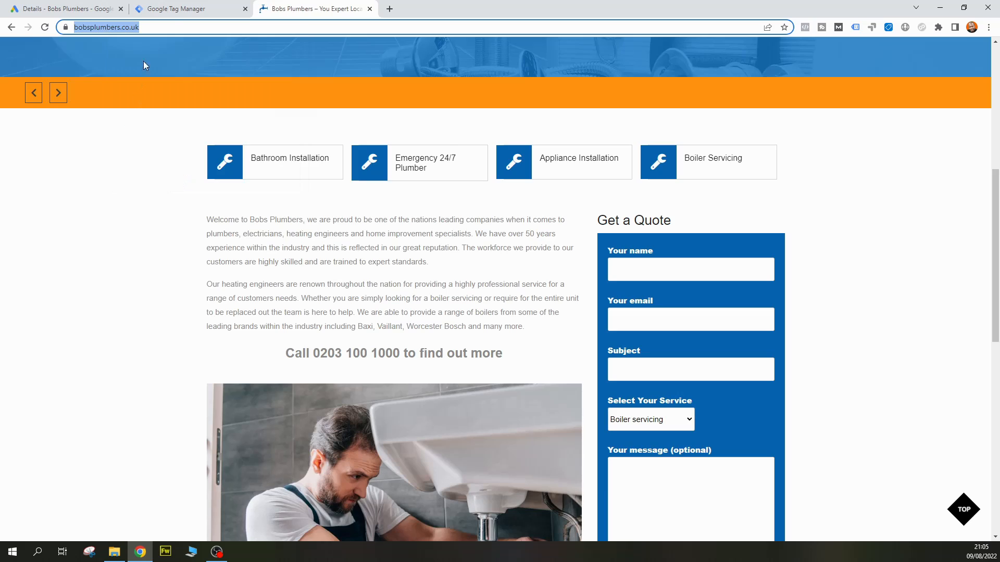
click(180, 6)
click(714, 282)
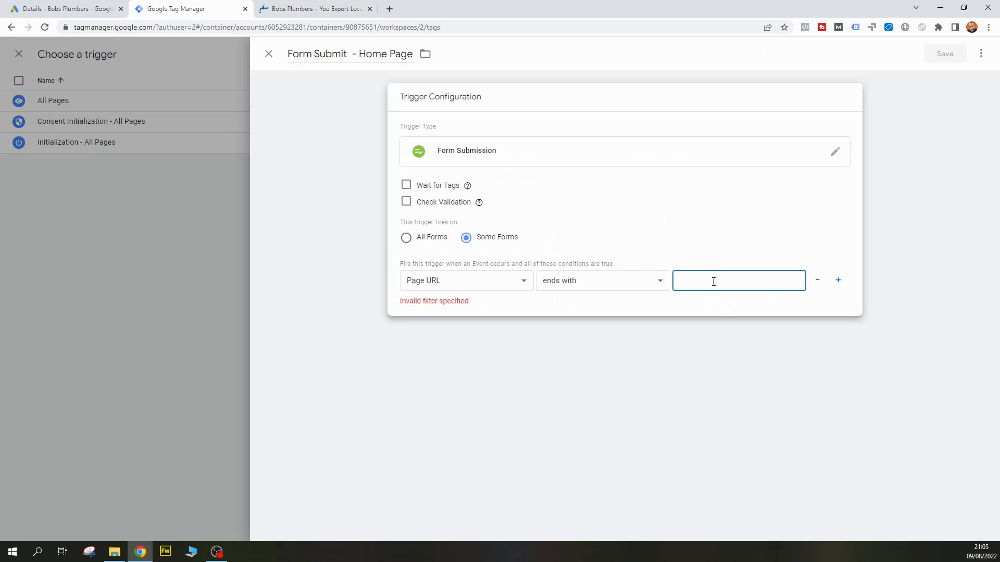
key(ctrl+v)
key(BackSpace)
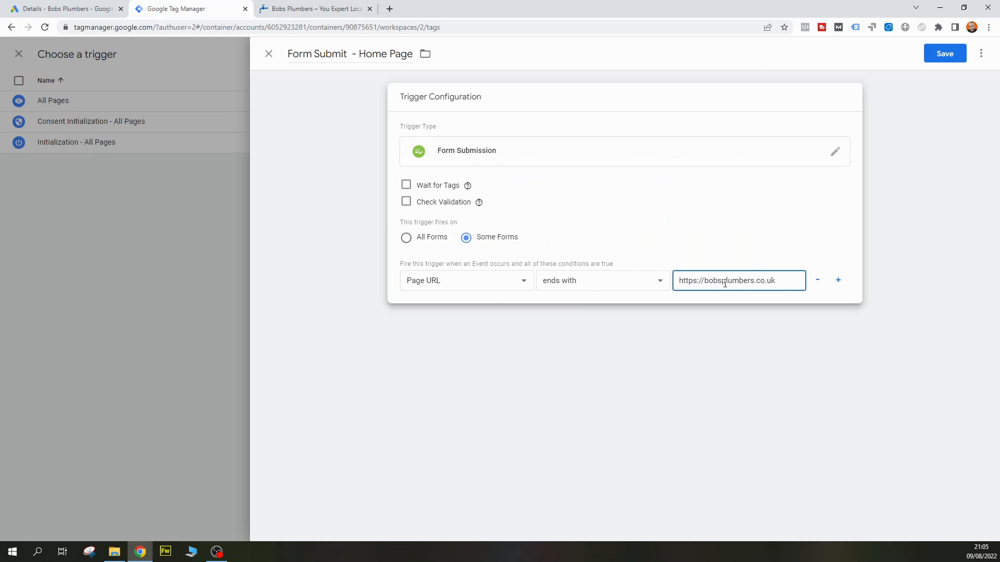
drag(704, 281, 643, 282)
key(BackSpace)
click(713, 375)
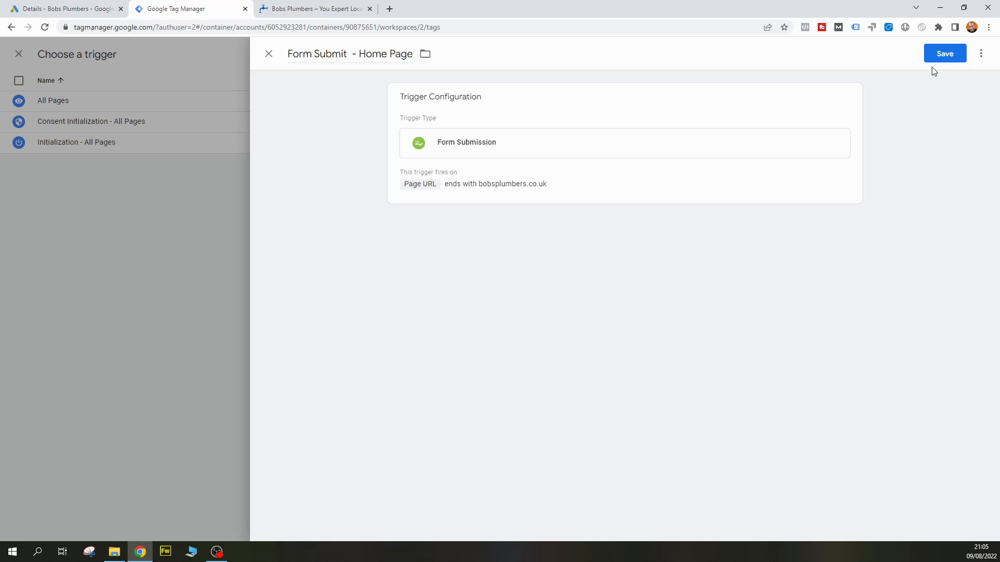
Save the trigger and the conversion tag, and start publishing the workspace changes
click(939, 54)
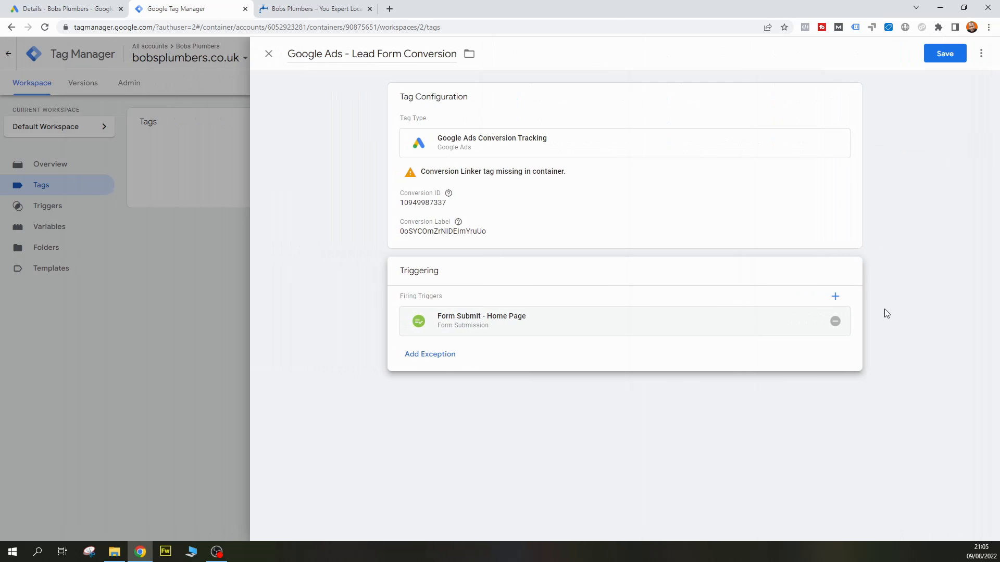
click(953, 52)
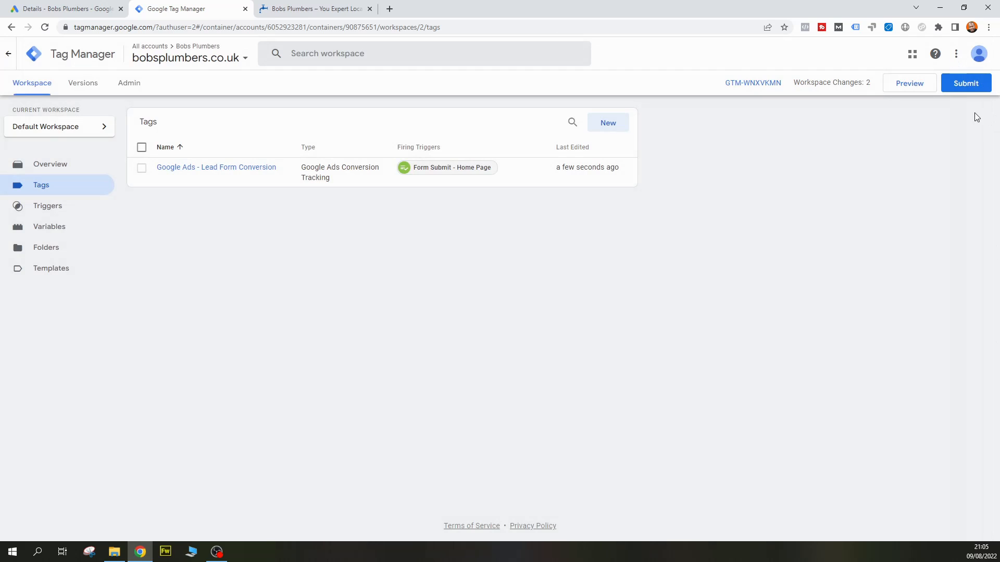
click(965, 84)
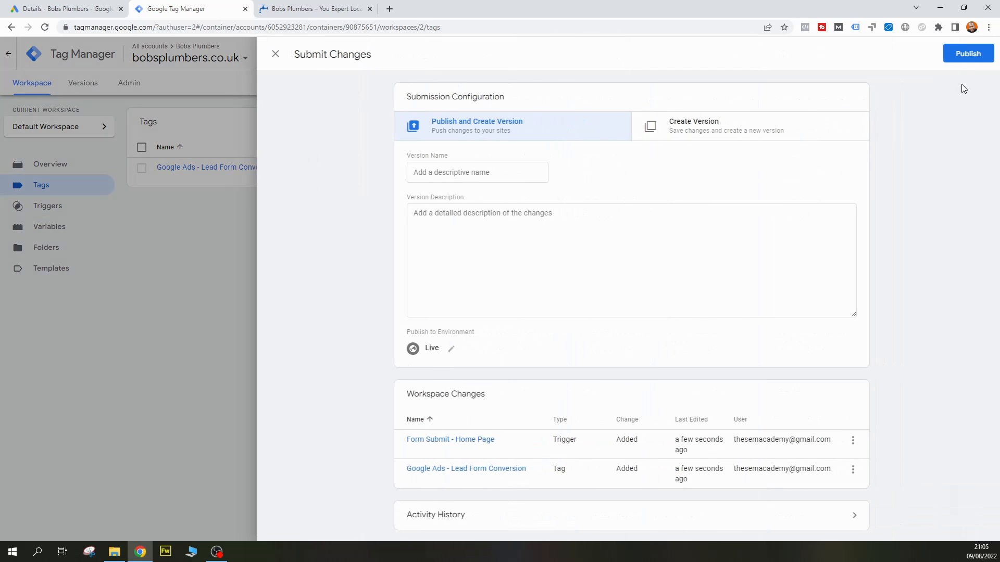
click(961, 54)
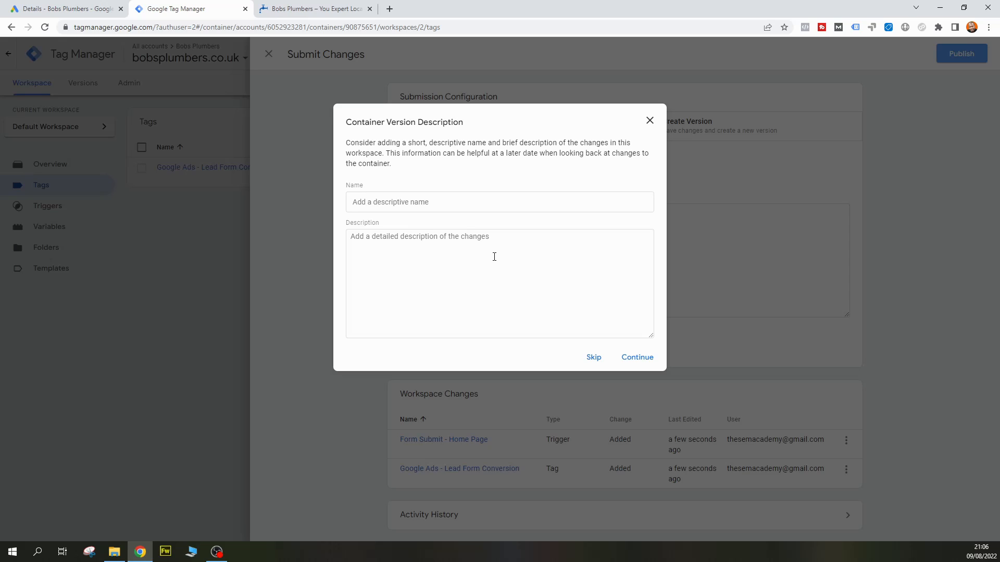
Name the container version "Google Ads Tags Added"
click(497, 266)
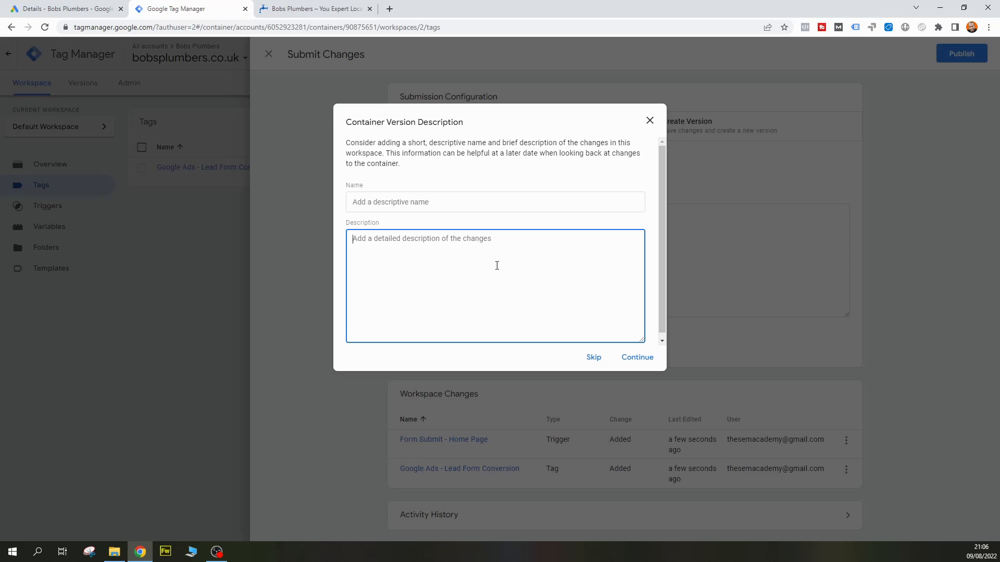
click(511, 207)
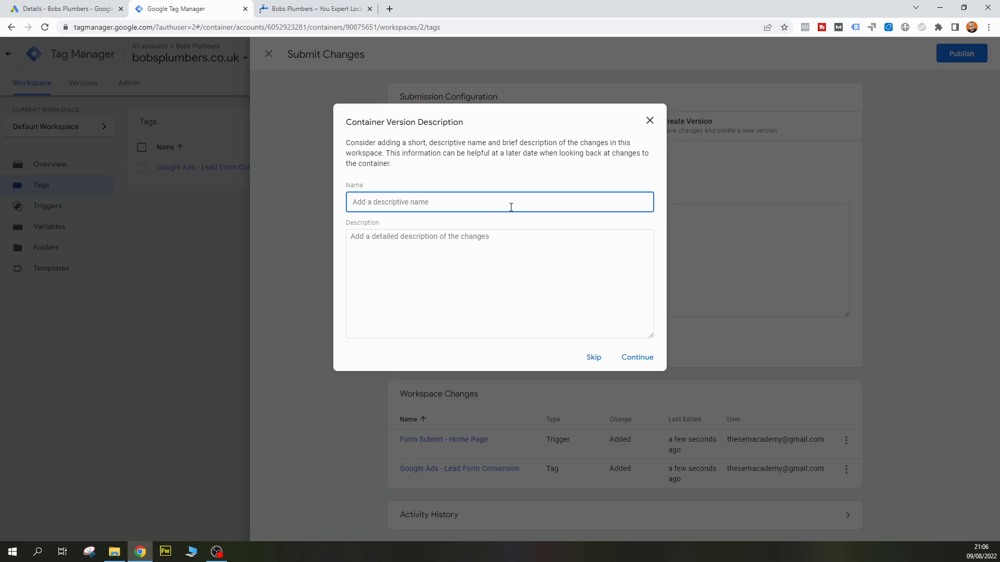
text(Google Ads Tags Added)
Describe the container version as "Created the conversion tracking tag for home page"
click(504, 247)
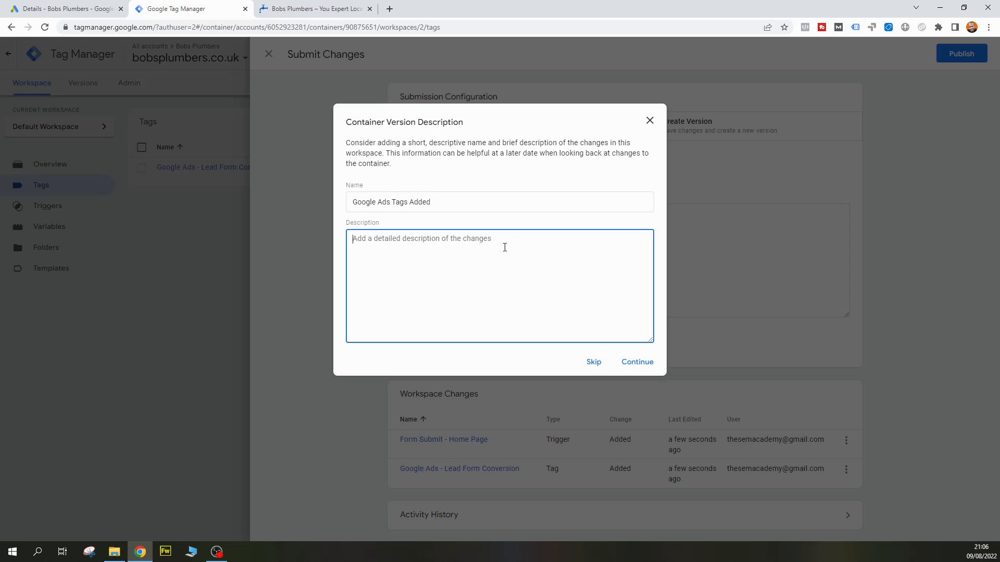
text(Created the)
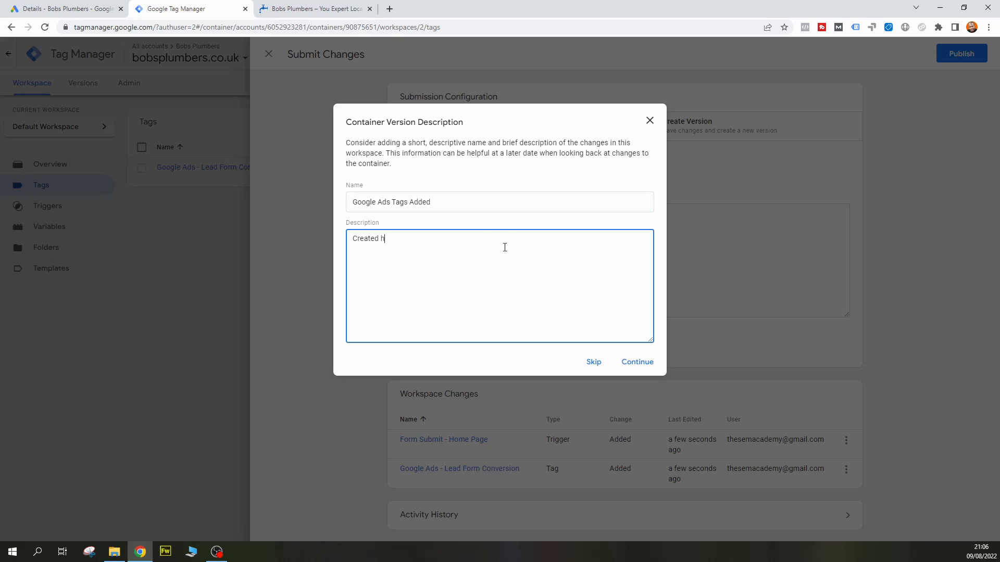
text( conversionttracking tag for home page)
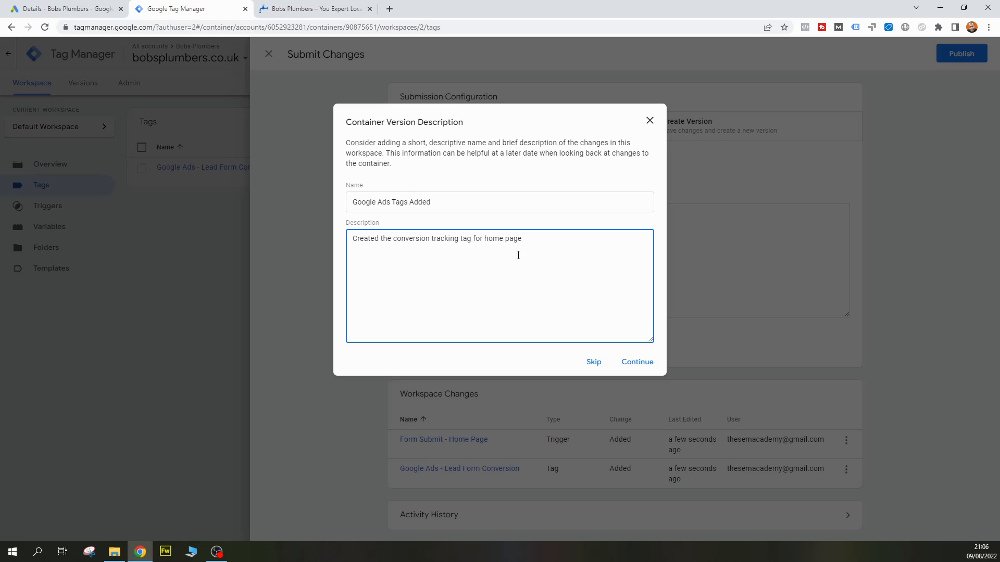
Publish the container version to the live site and close its version summary
click(632, 361)
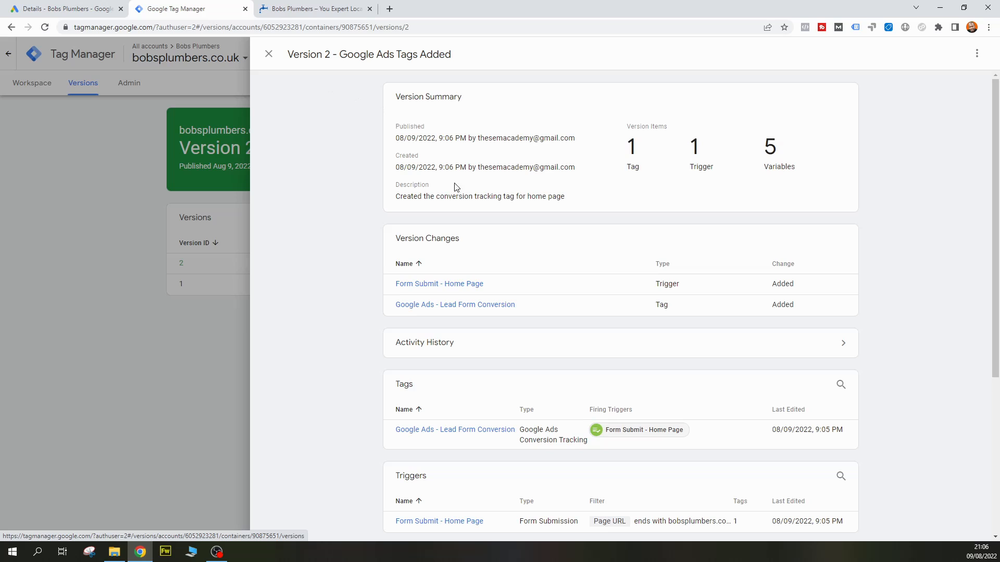
click(267, 54)
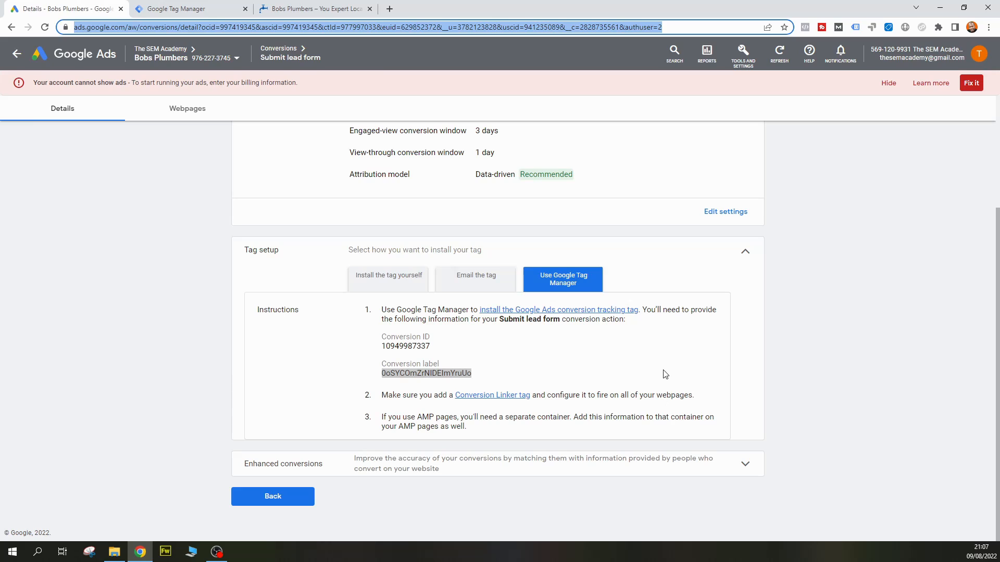
Review the Conversion Linker instruction in the Google Ads tag setup for the Submit lead form conversion
click(573, 396)
drag(376, 397, 706, 399)
click(702, 398)
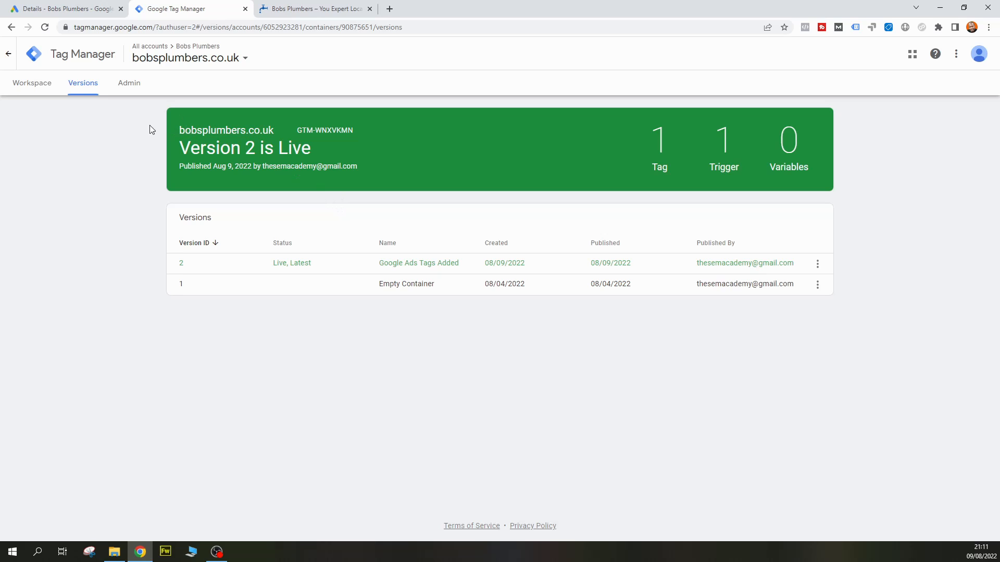
Return to the tags of the bobsplumbers.co.uk container in Tag Manager and start a new tag
click(11, 55)
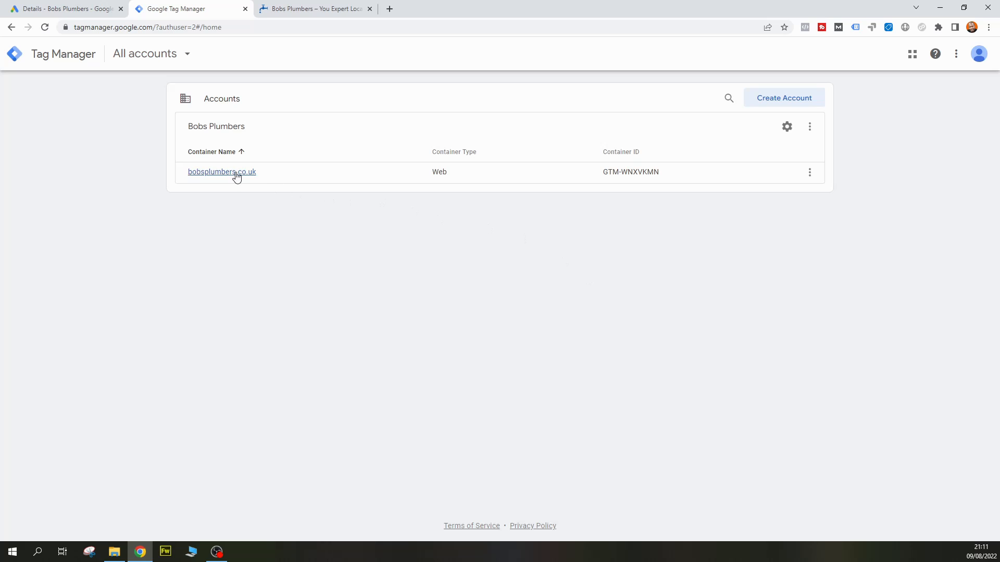
click(232, 174)
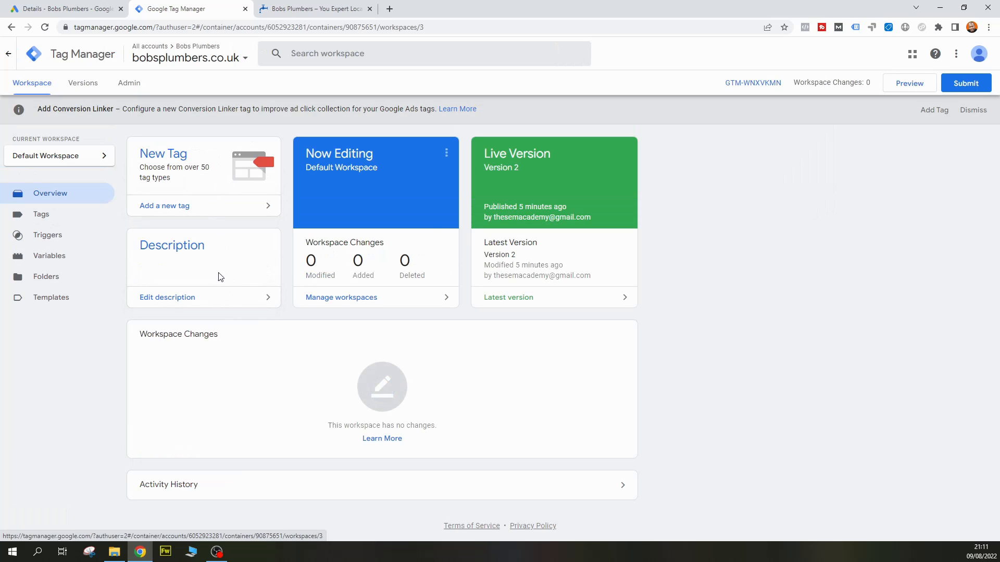
click(55, 215)
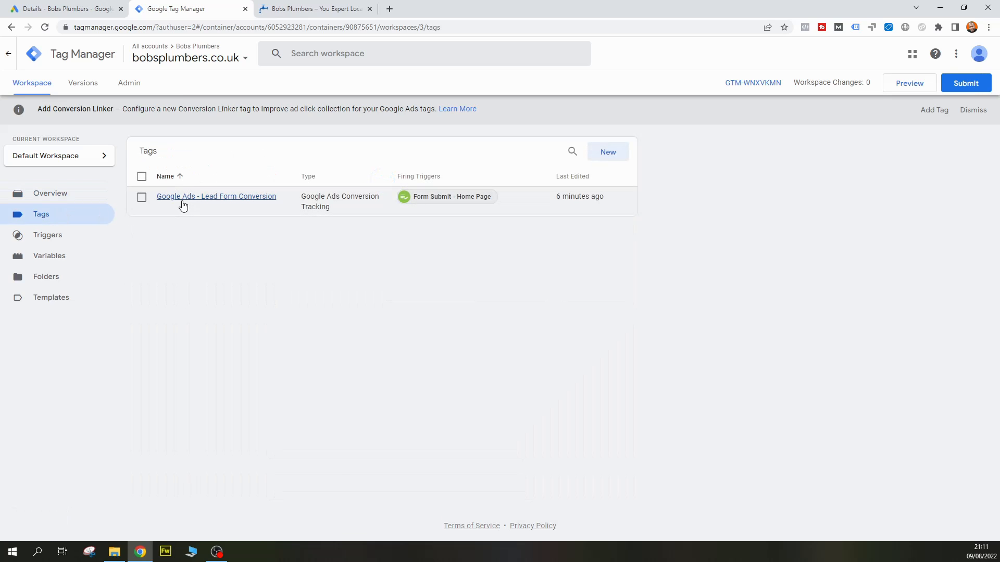
click(619, 152)
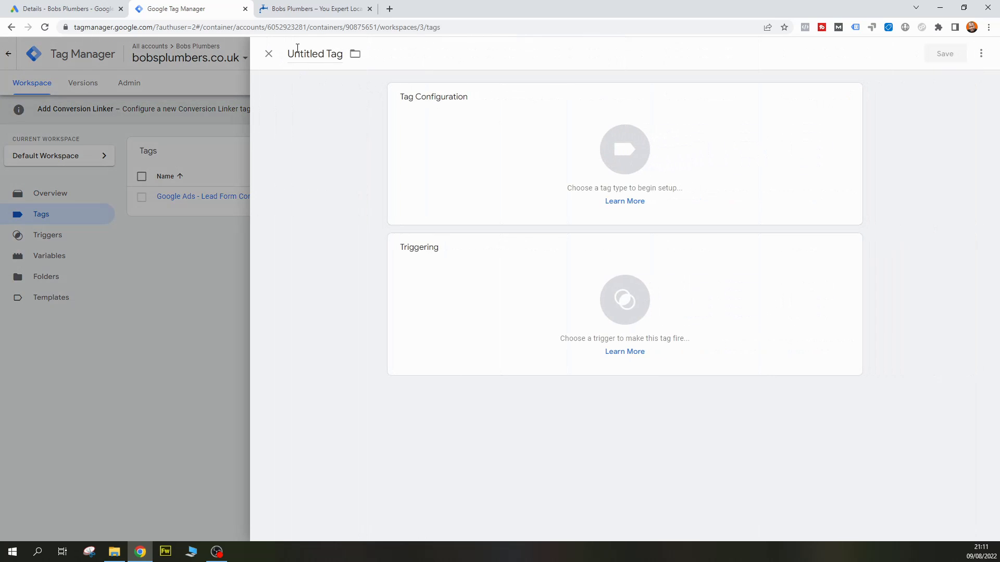
Name the new tag "Google Ads Conversion Linker"
click(295, 55)
text(Google Ads COnver)
key(BackSpace)
key(BackSpace)
key(BackSpace)
key(BackSpace)
key(BackSpace)
text(onversion Linking)
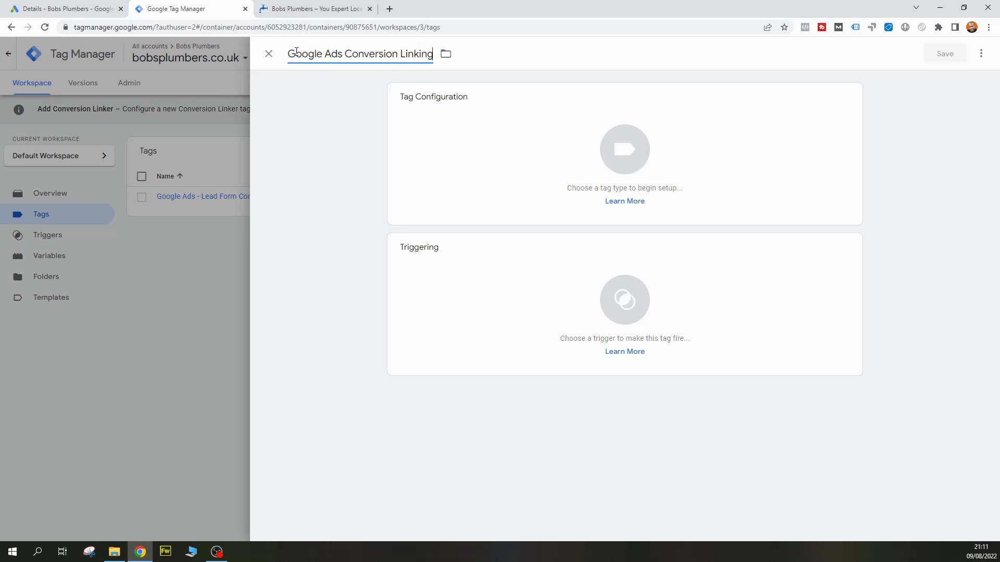
key(BackSpace)
key(BackSpace)
key(BackSpace)
text(er)
Set the tag type to Conversion Linker and enable linking on all page URLs
click(301, 141)
click(607, 141)
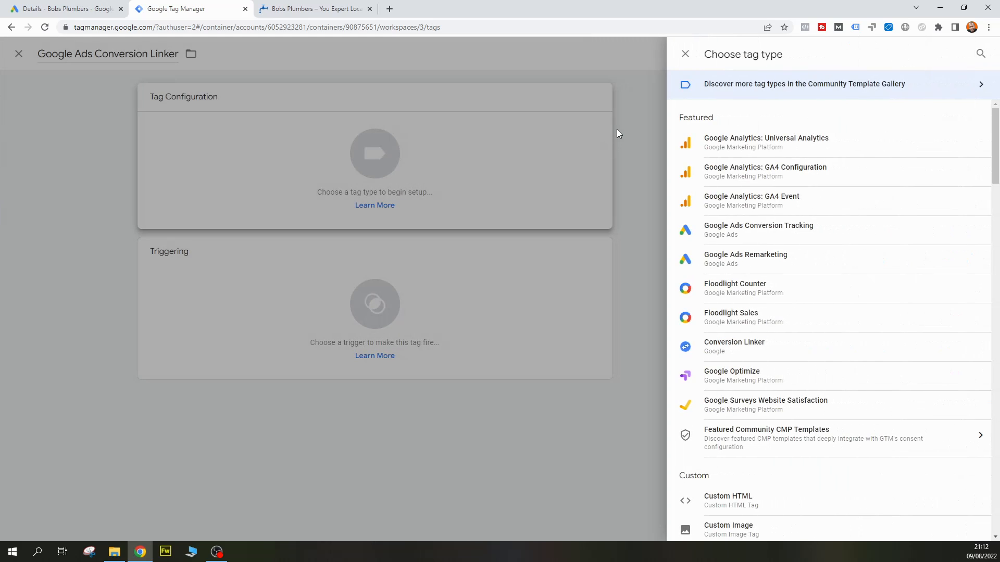
click(817, 352)
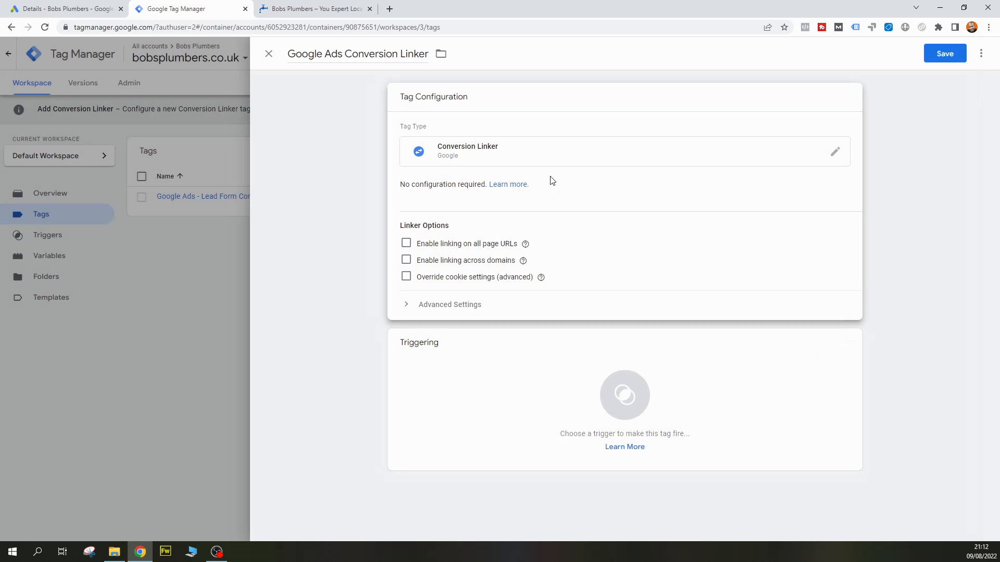
click(406, 245)
click(407, 262)
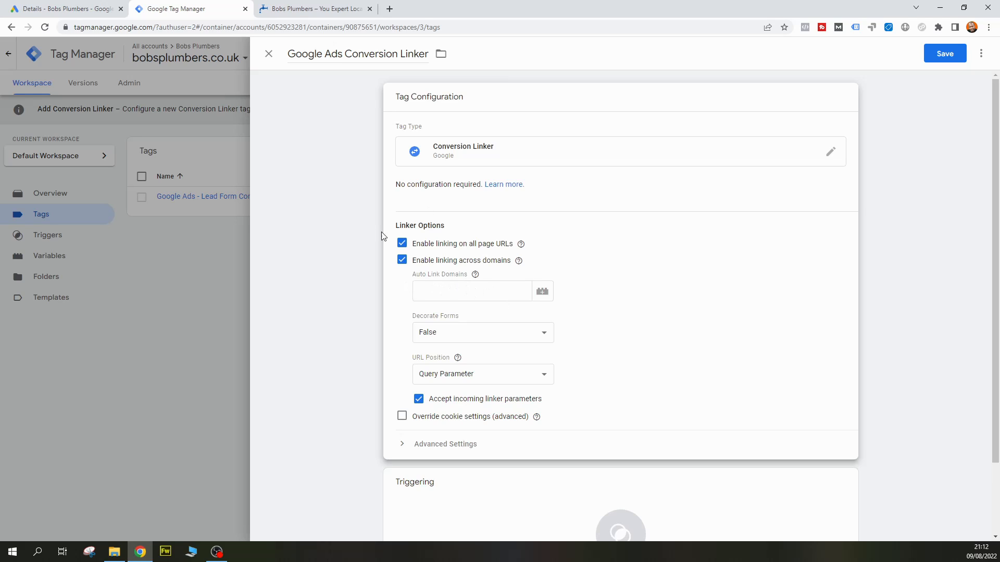
click(313, 9)
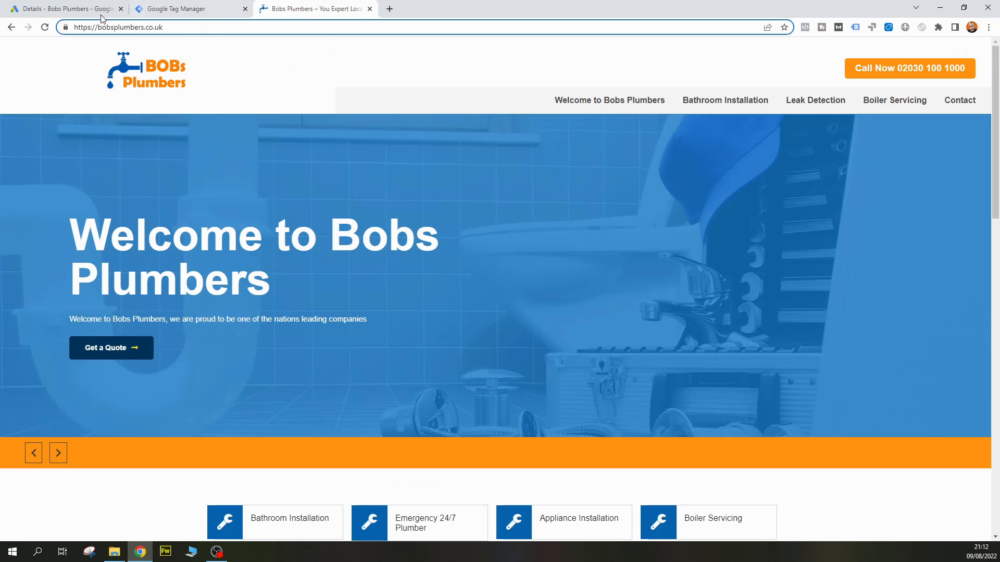
click(183, 11)
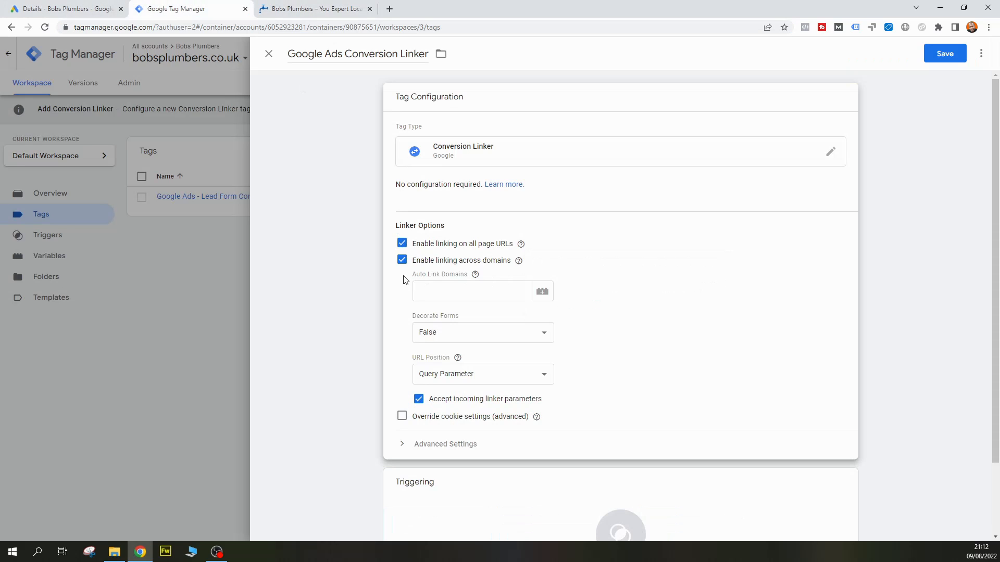
click(403, 261)
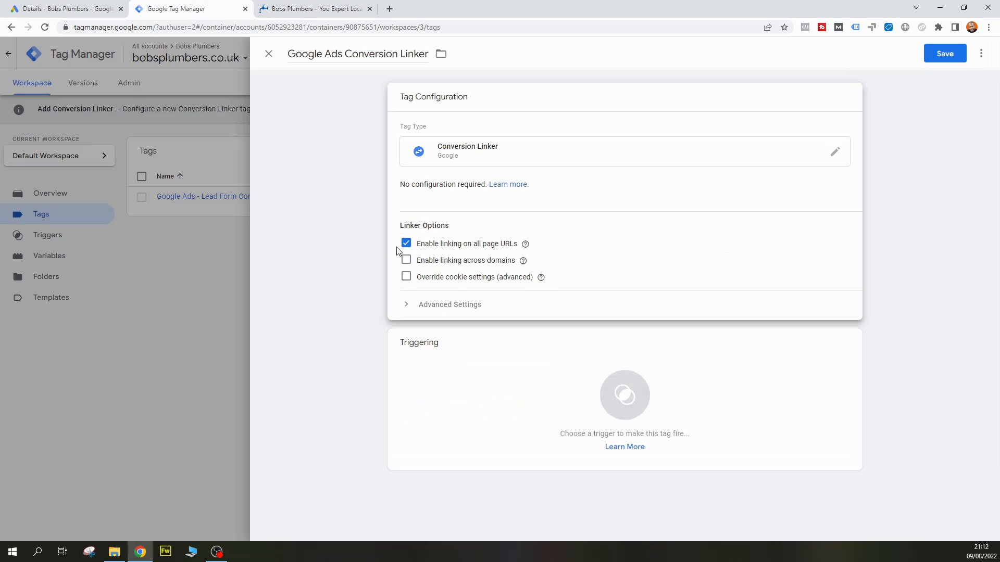
Assign the All Pages trigger to the conversion linker tag and save the tag
mouse_move(529, 252)
click(760, 404)
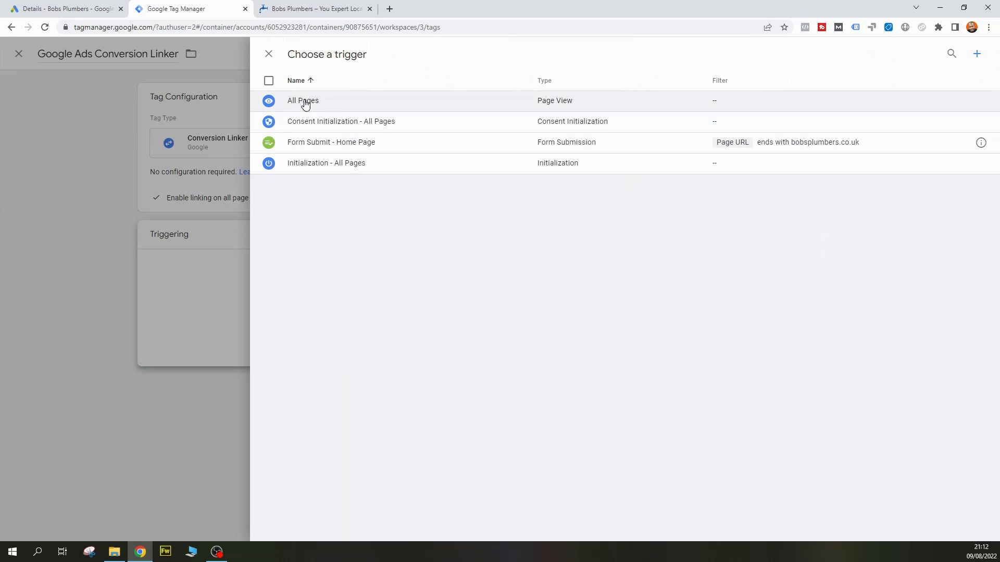
click(343, 103)
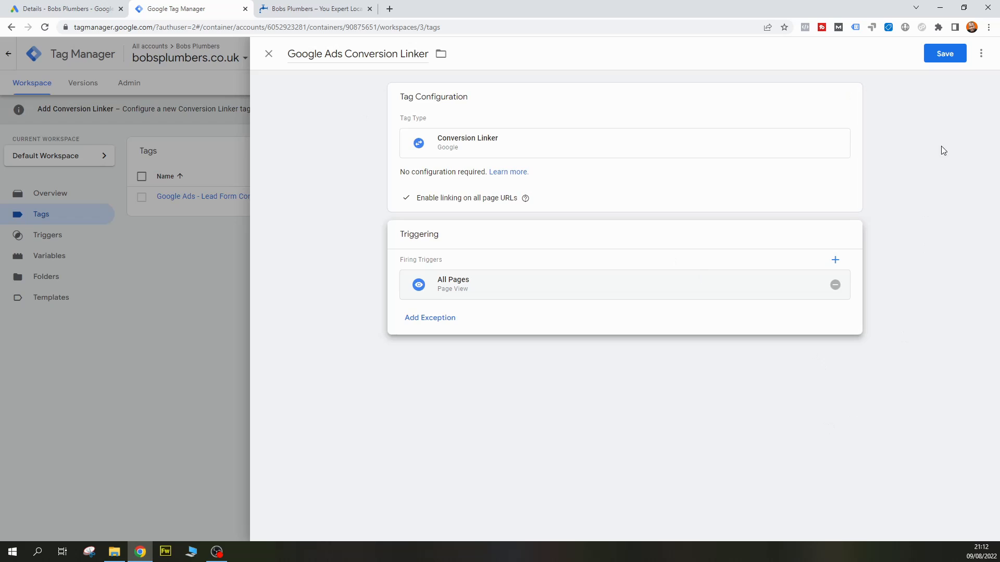
click(939, 55)
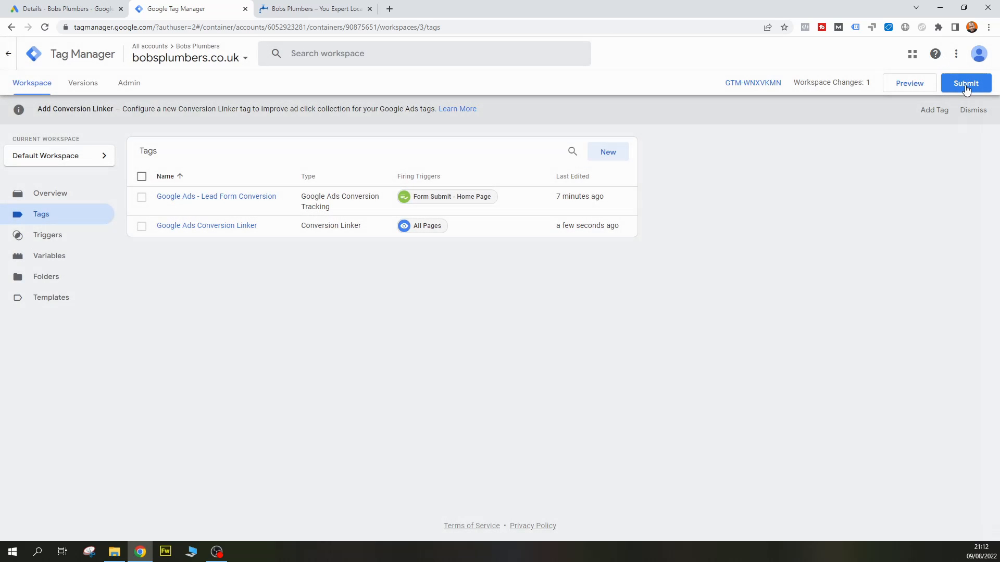
Start submitting the workspace changes with the version name "Added Conversion Linker"
click(966, 86)
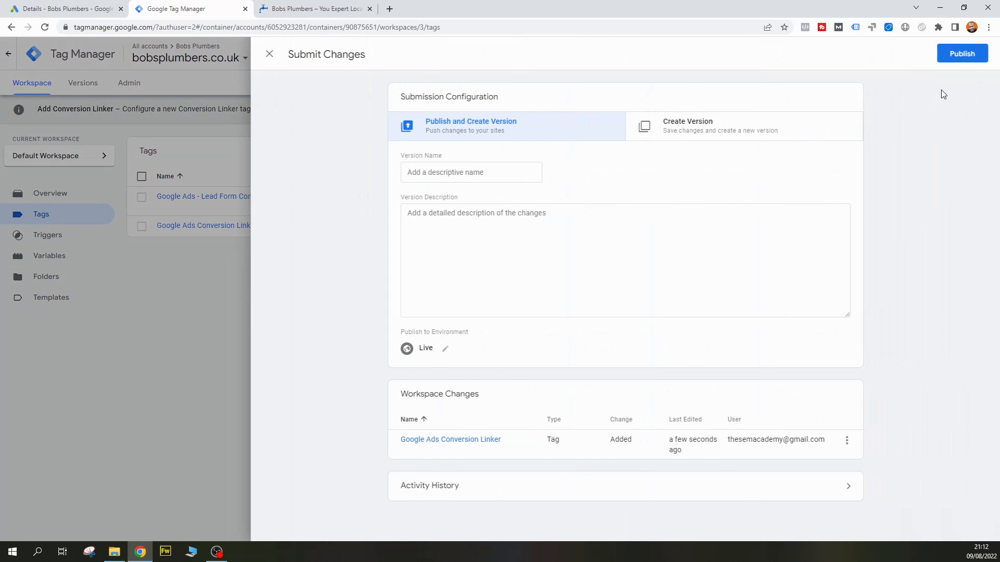
click(476, 171)
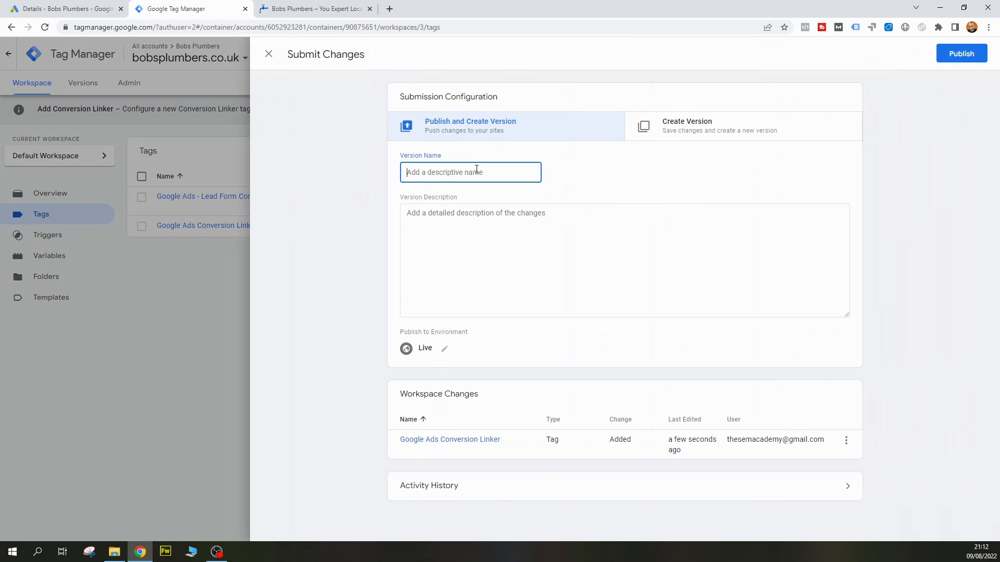
text(Added COnve)
key(BackSpace)
key(BackSpace)
key(BackSpace)
key(BackSpace)
text(onversion Linker)
Describe the version as "Added Google Ads conversion linker tag to all page", publish it and close its summary
click(532, 226)
text(Addd)
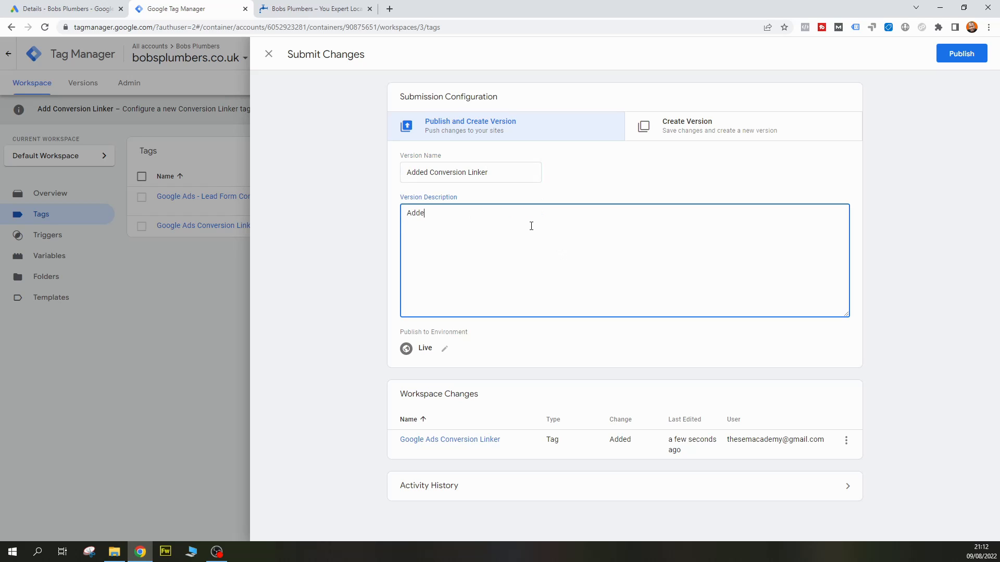
text(d Google Ads conversion linker tag toall page)
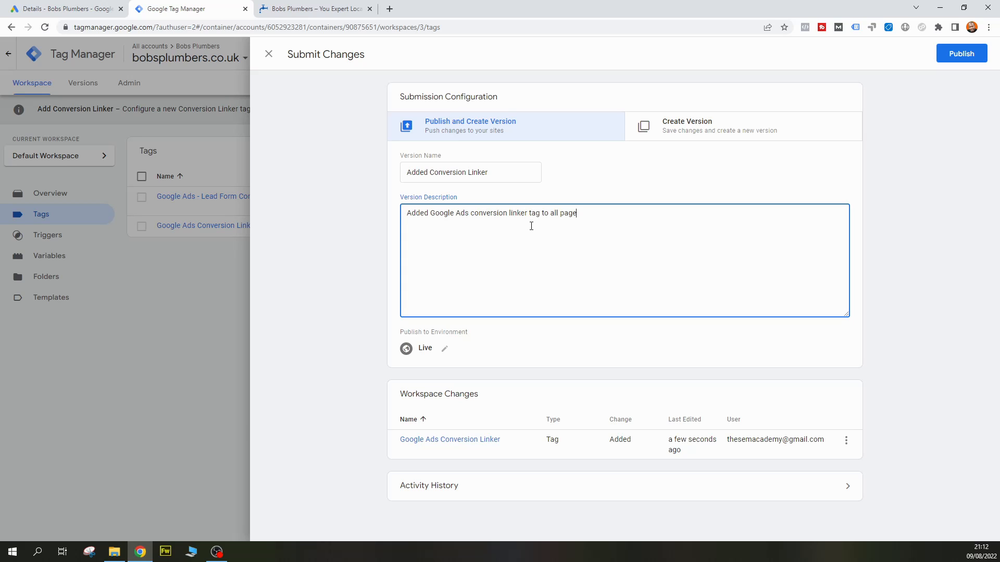
click(970, 56)
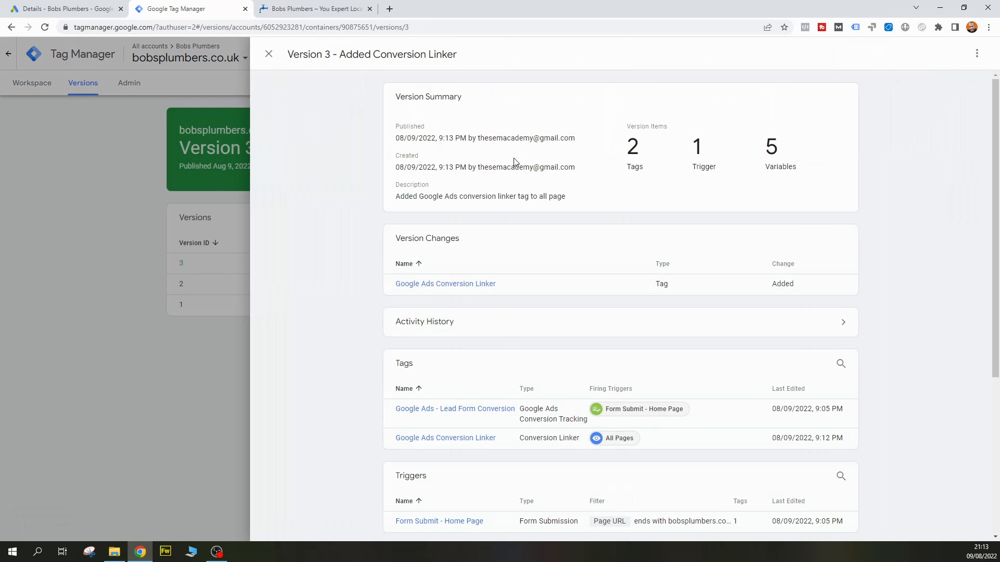
click(269, 55)
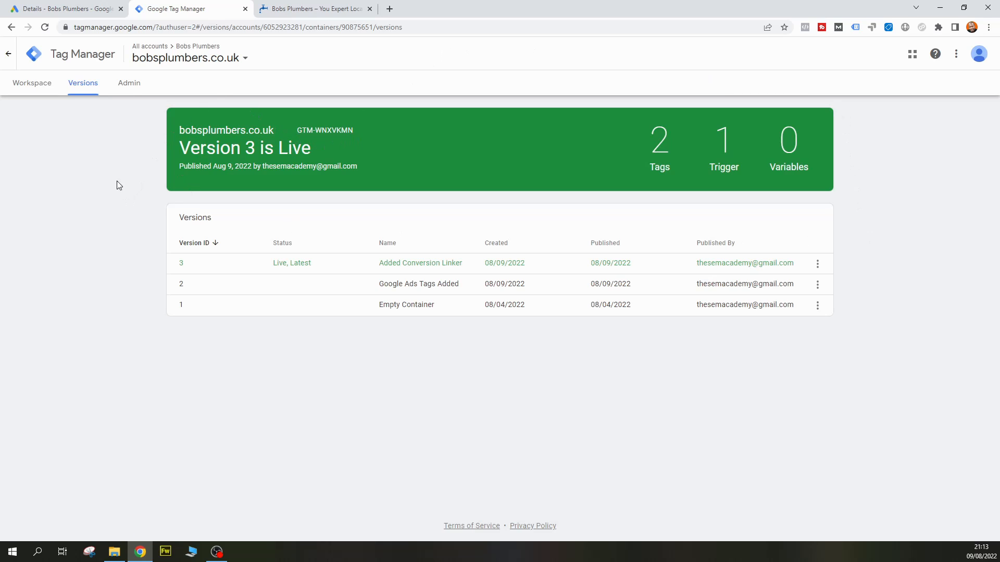
Reopen the bobsplumbers.co.uk container from the account list and view its tags
click(8, 54)
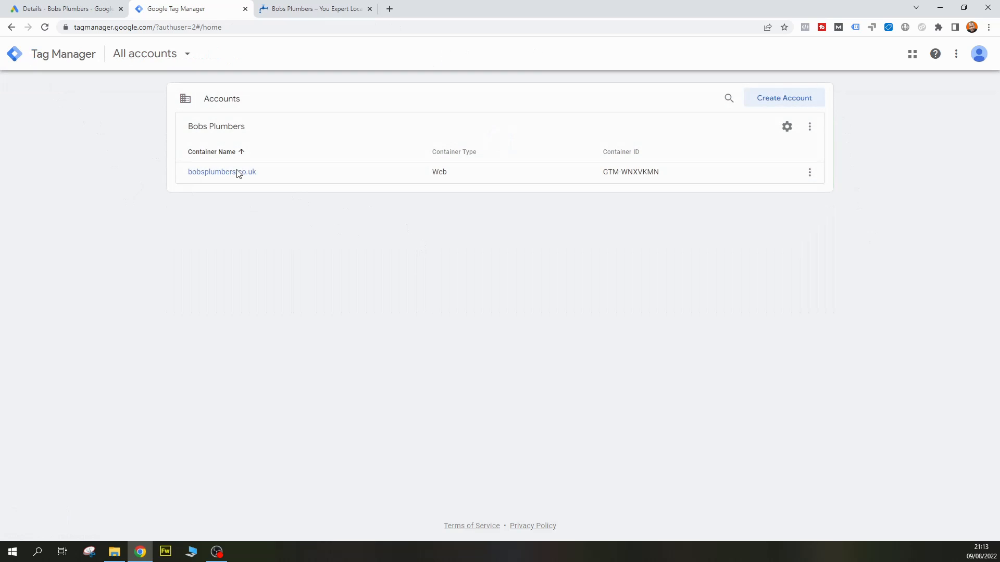
click(236, 173)
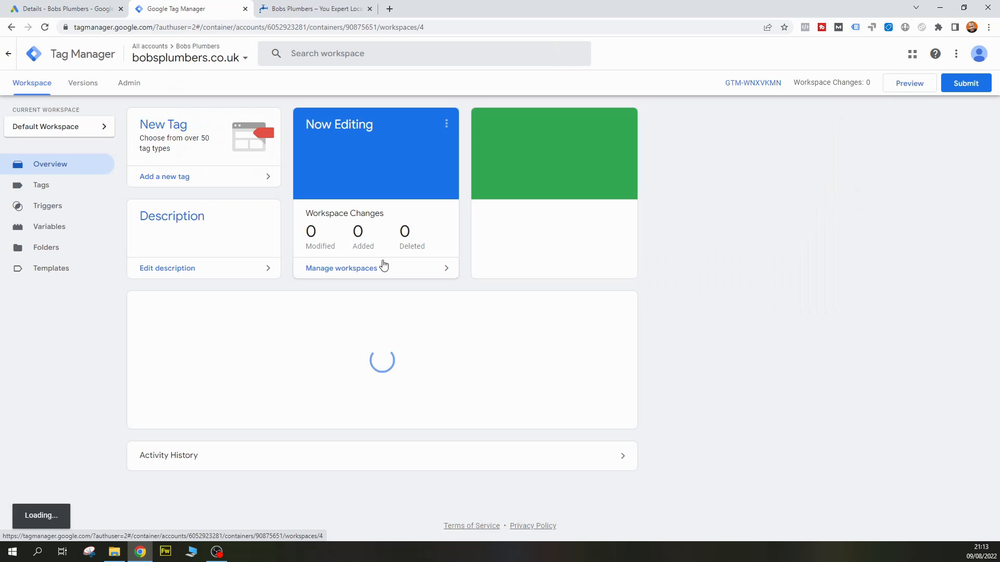
click(77, 192)
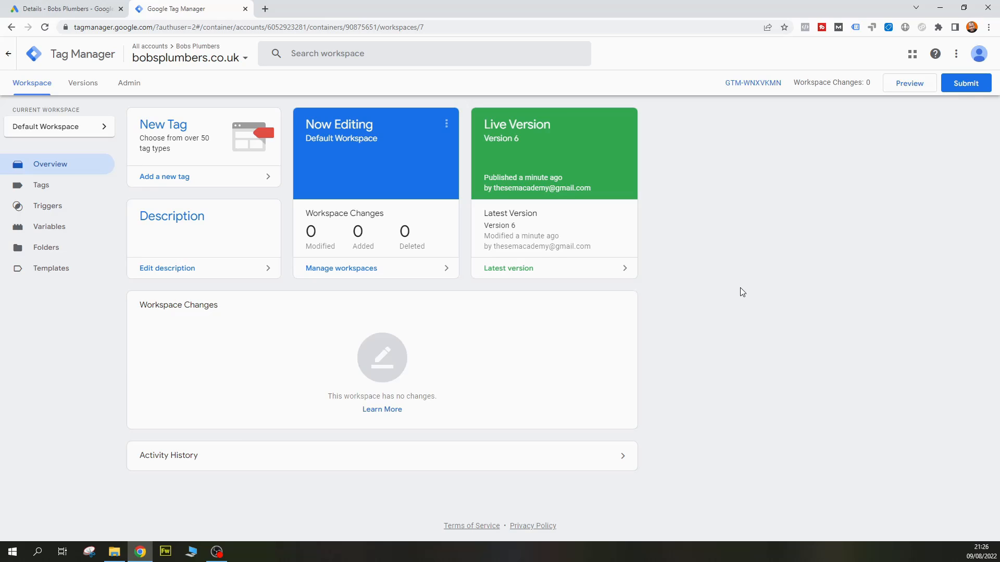
click(909, 86)
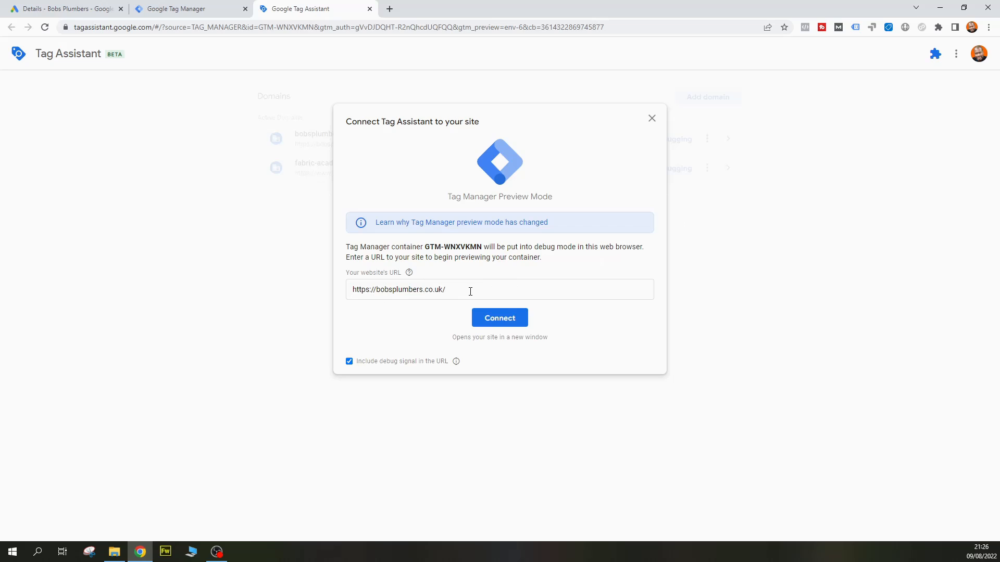
click(518, 319)
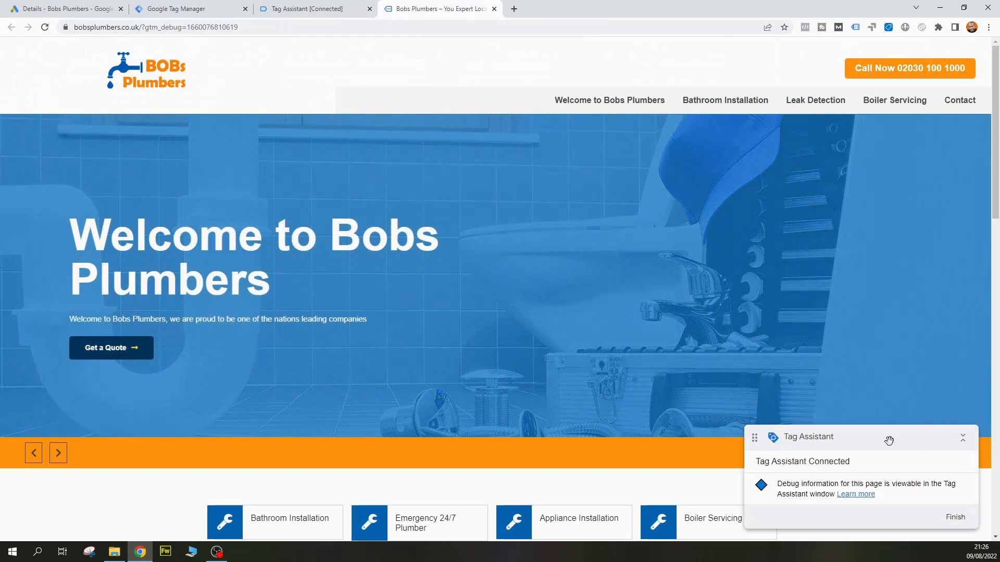
drag(888, 440, 408, 89)
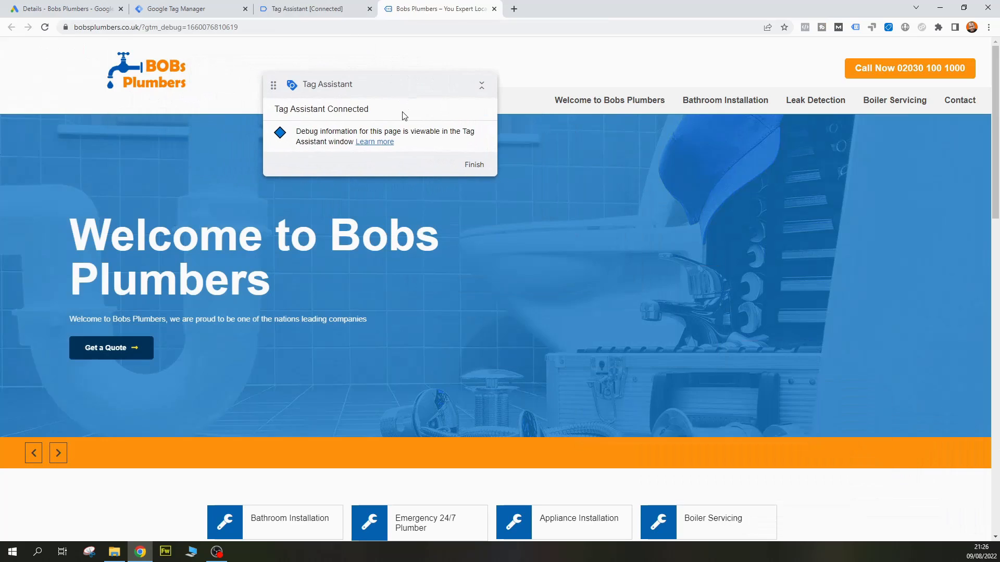
click(323, 10)
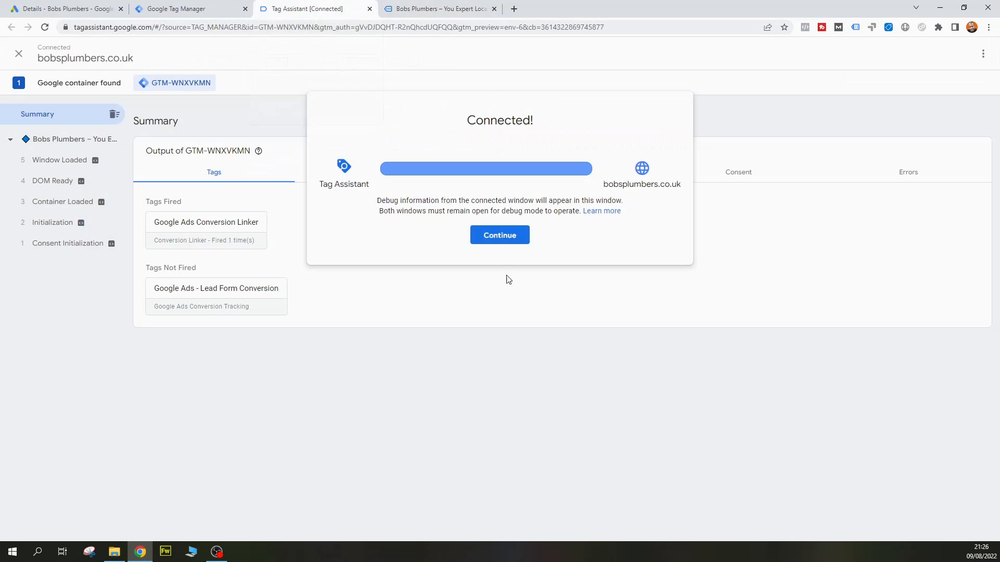
click(497, 239)
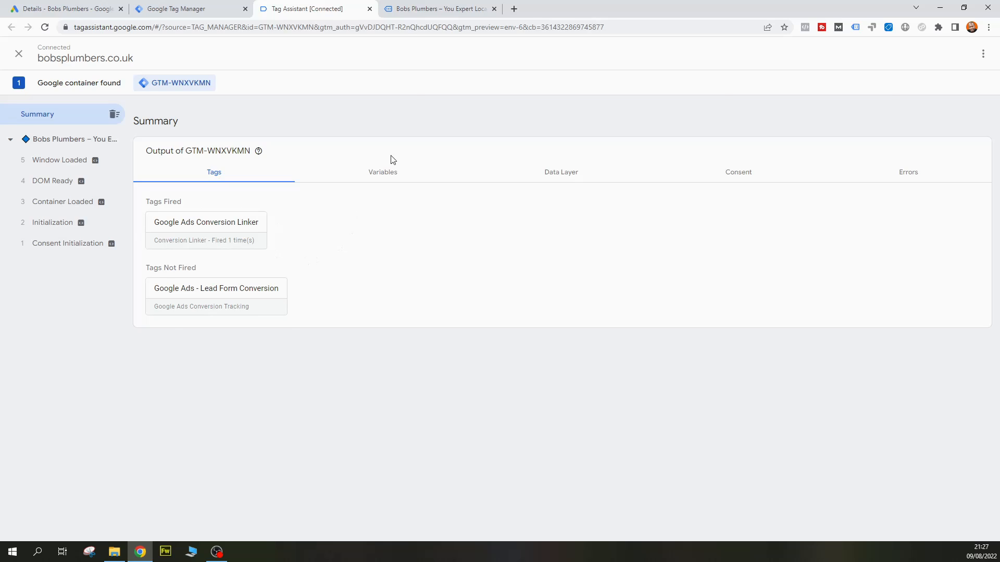
Bring up the Get a Quote form on the connected home page and move the Tag Assistant box clear of it
click(417, 8)
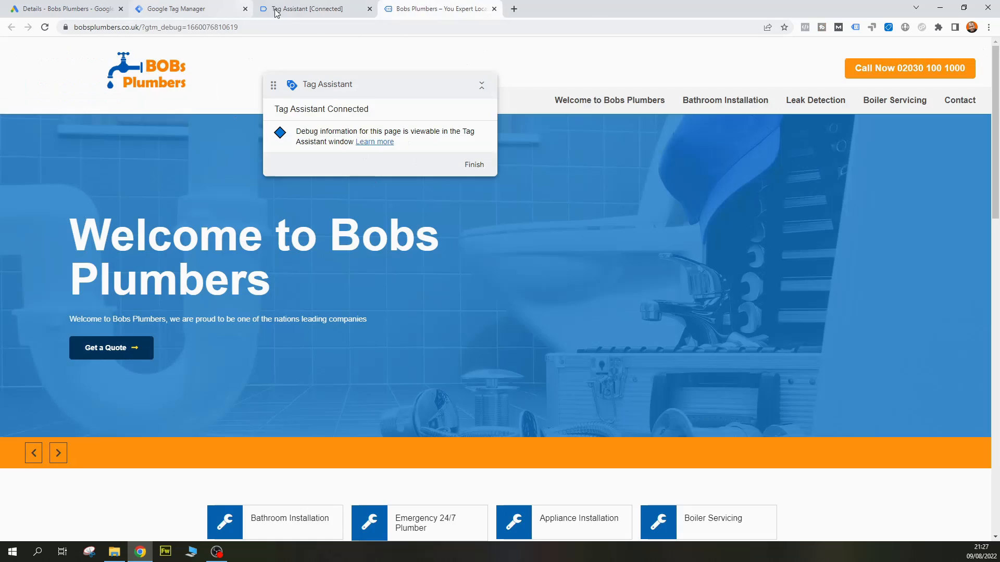
click(291, 9)
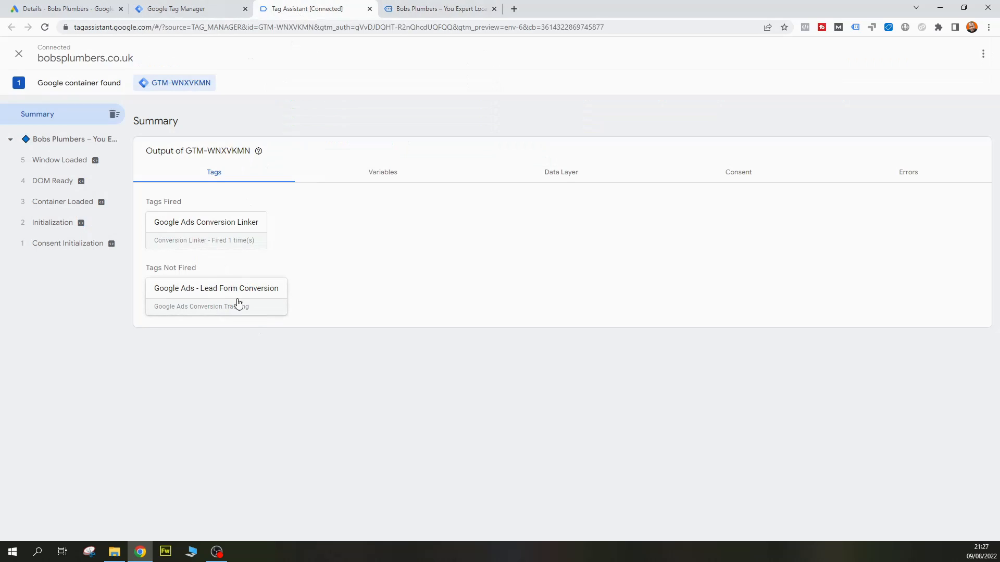
click(417, 8)
scroll(735, 233, down, 6)
scroll(825, 247, down, 3)
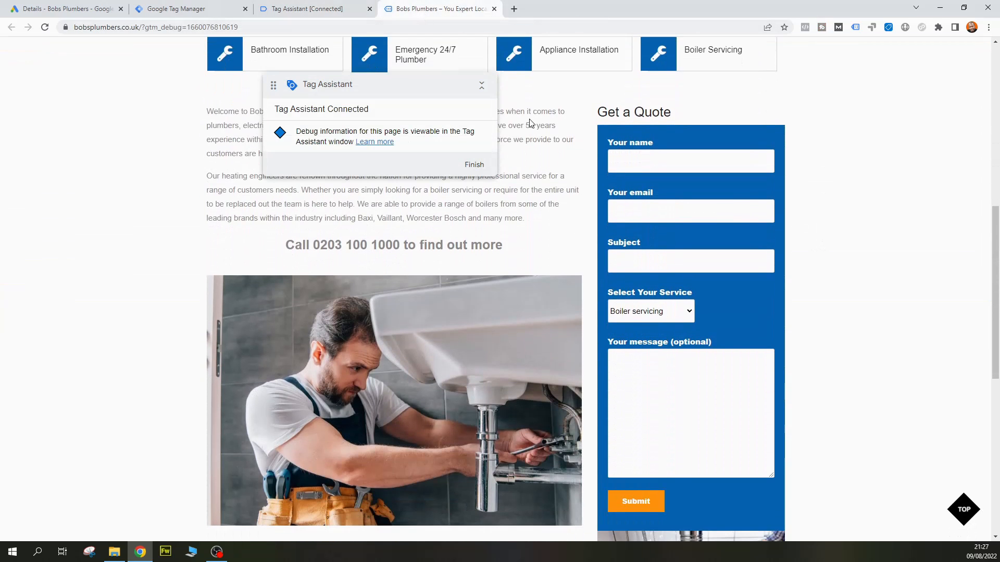
drag(431, 78, 316, 106)
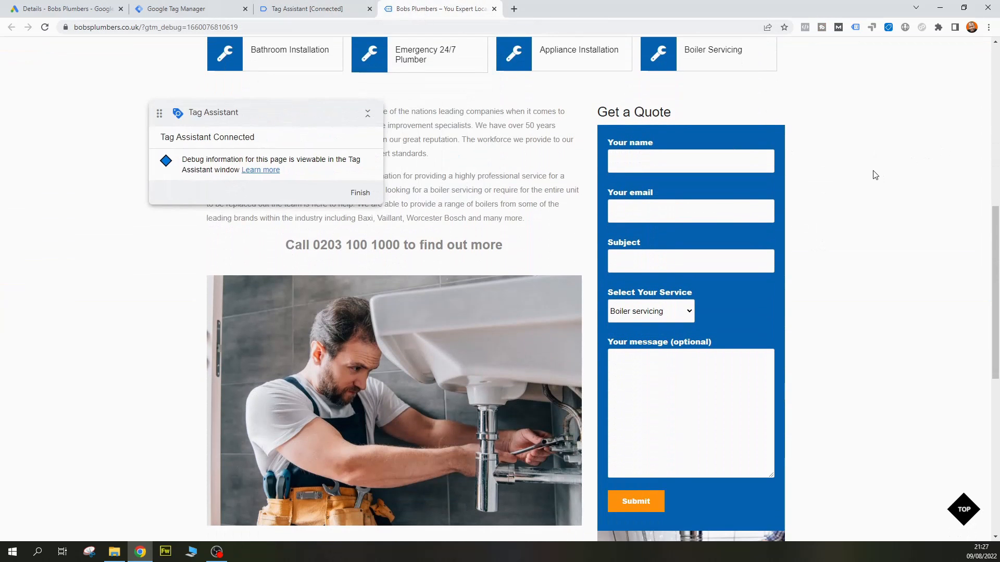
Complete the Get a Quote form with the contact's name and email, "test" as subject and message, and Boiler servicing, and submit it
scroll(866, 174, down, 2)
scroll(867, 175, up, 1)
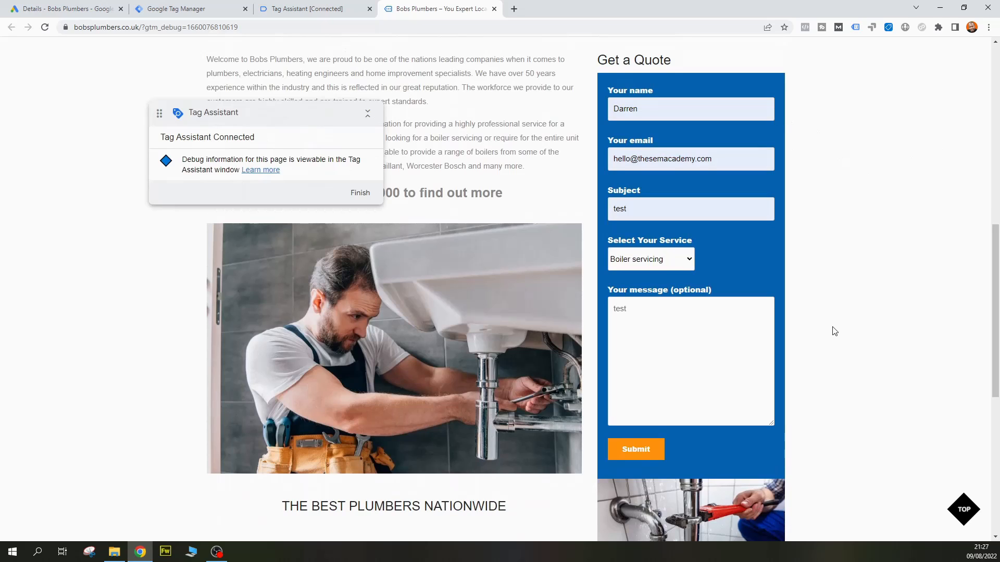
click(646, 451)
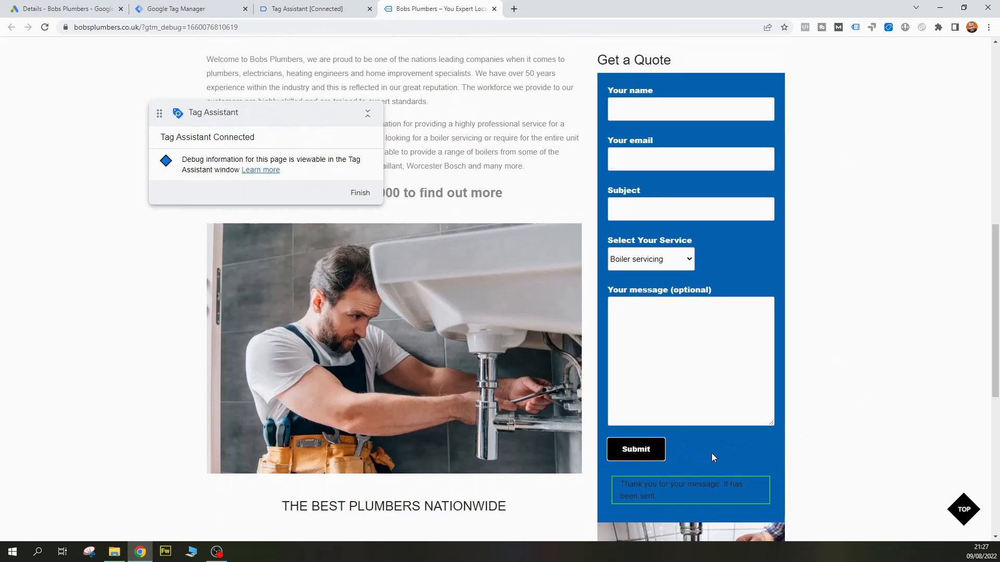
scroll(683, 395, down, 1)
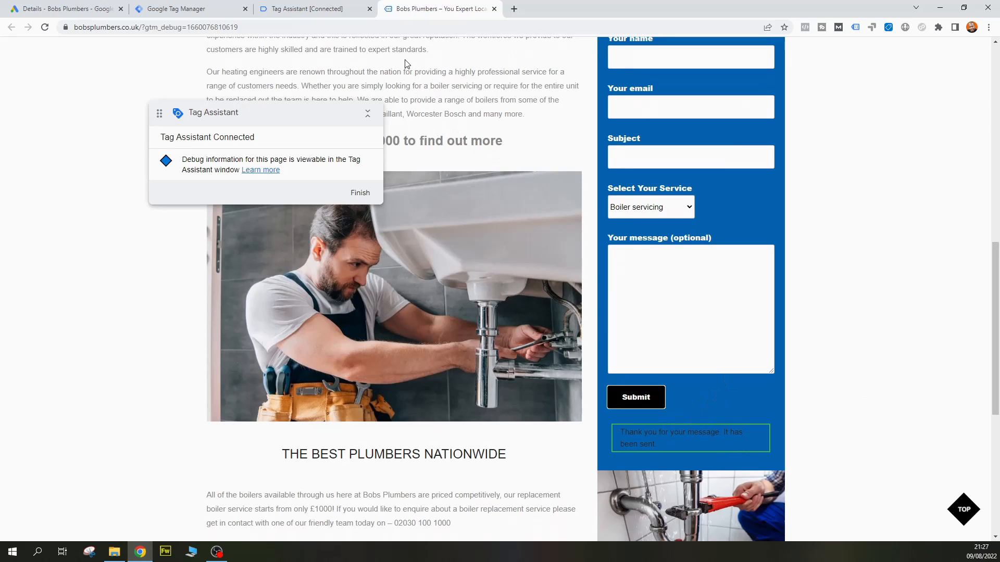
Switch to Tag Assistant and examine which tags fired on Form Submit and each page load event from Consent Initialization to Window Loaded
click(310, 9)
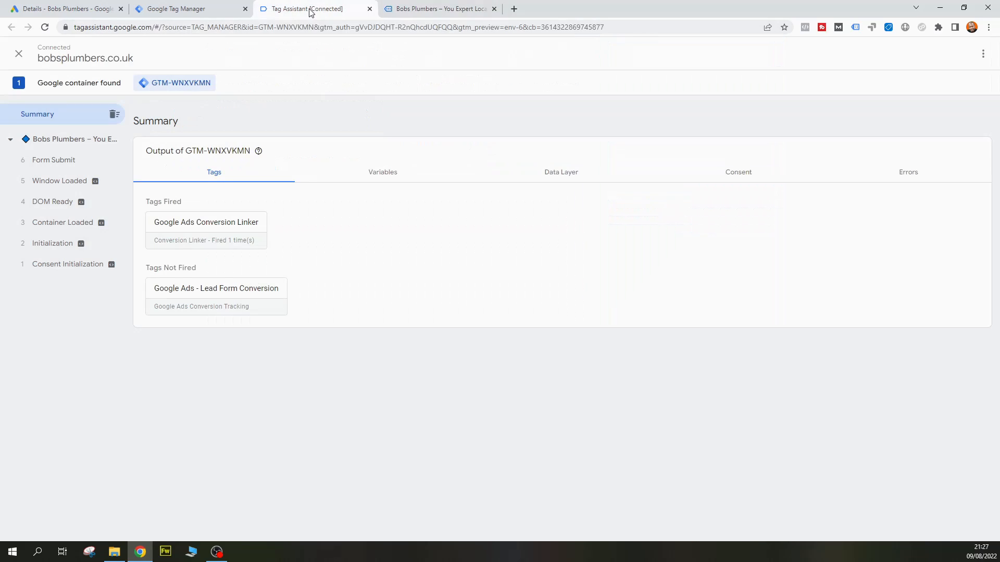
click(54, 161)
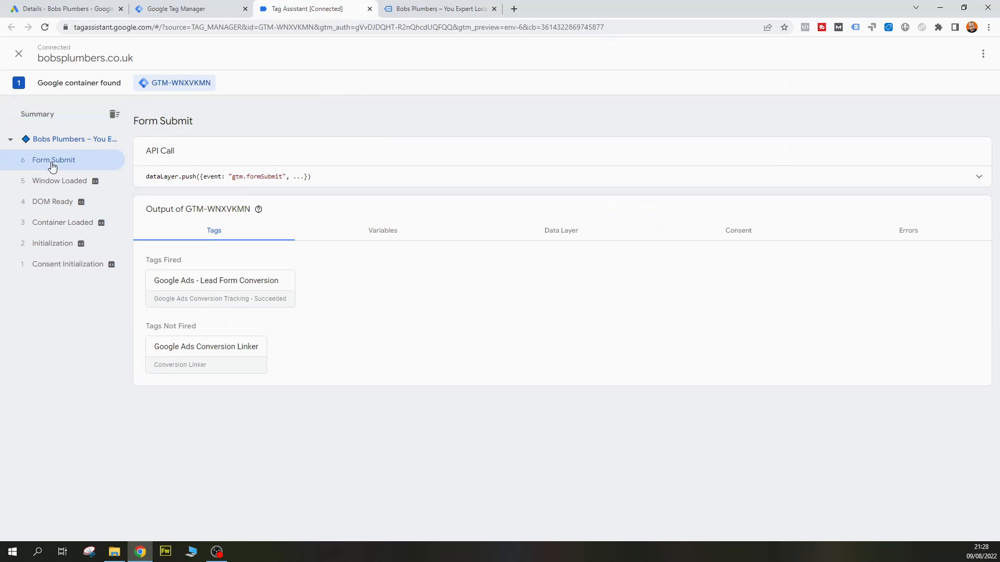
click(57, 266)
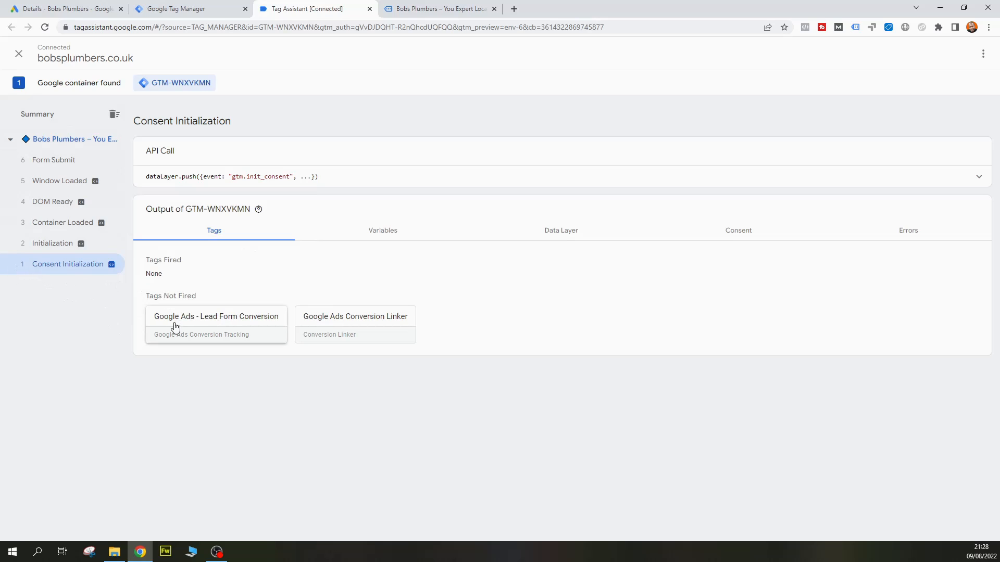
click(82, 244)
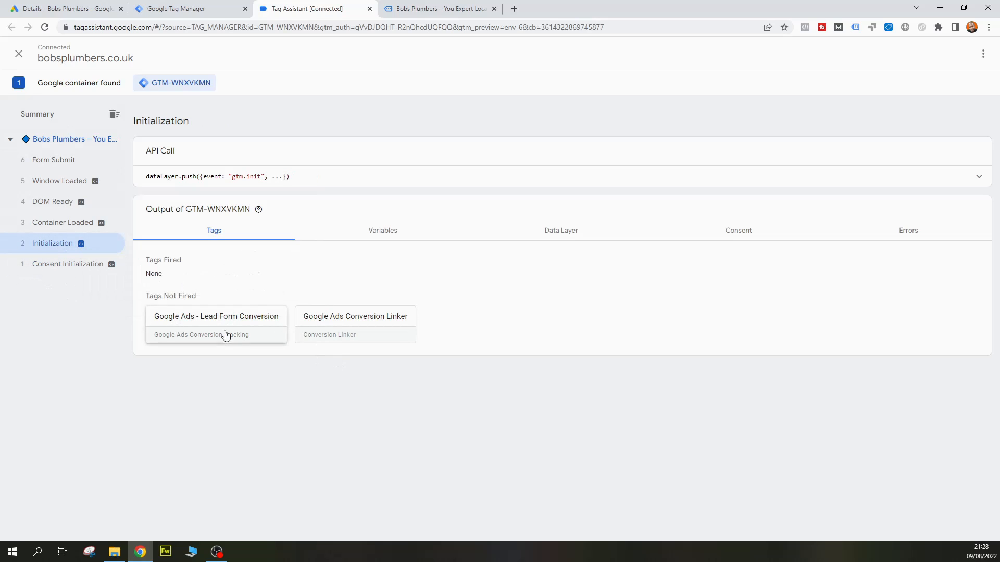
click(63, 224)
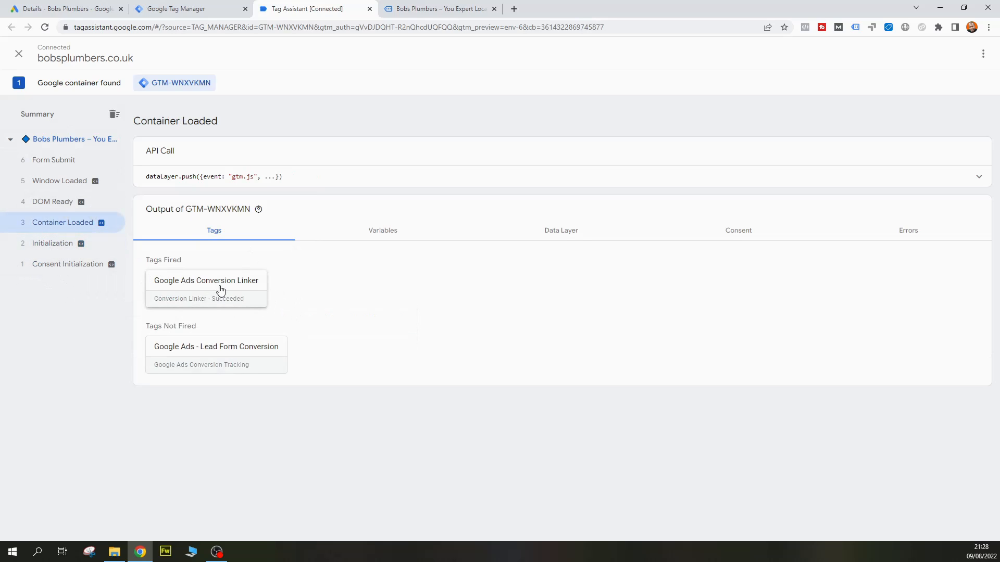
click(56, 201)
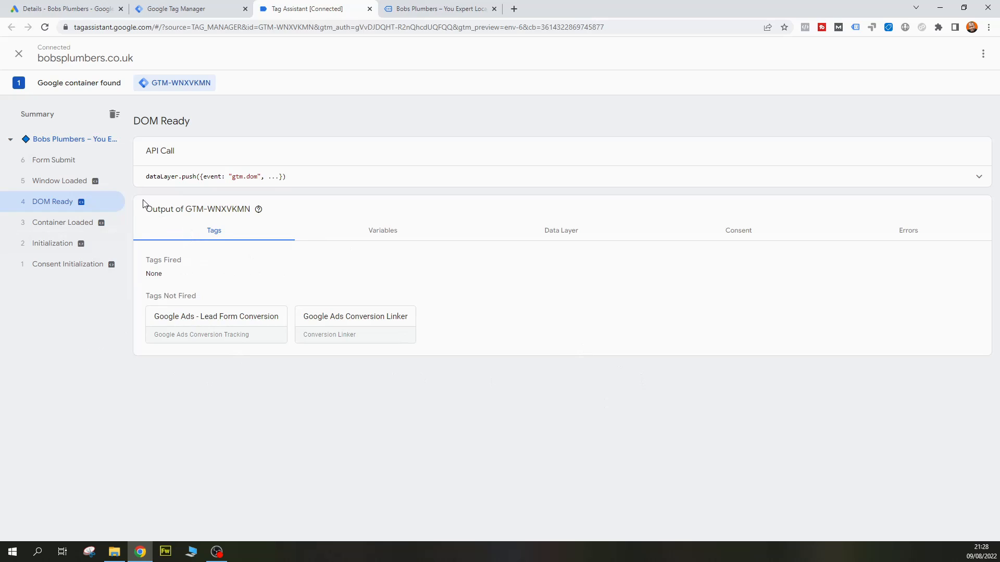
click(88, 182)
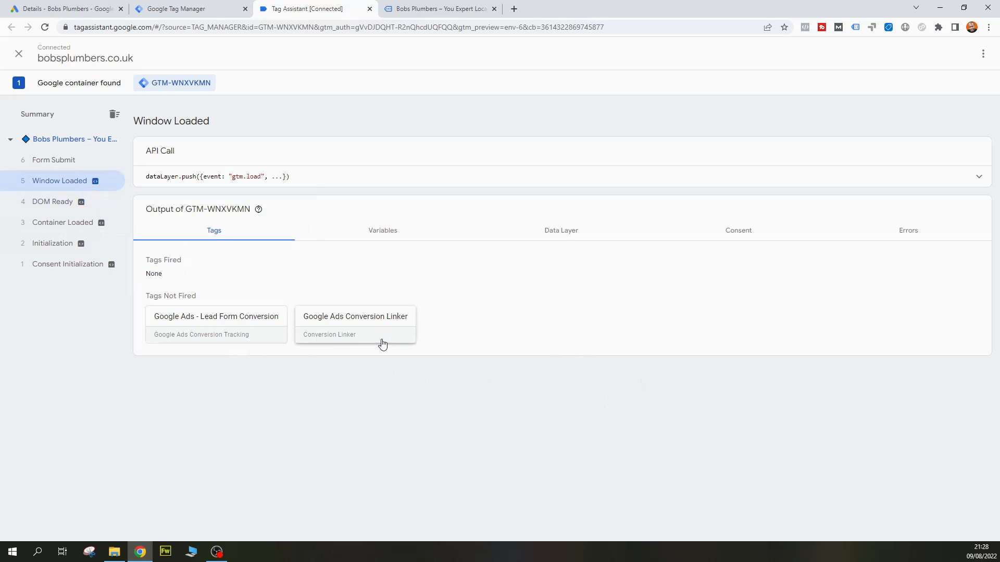
click(51, 162)
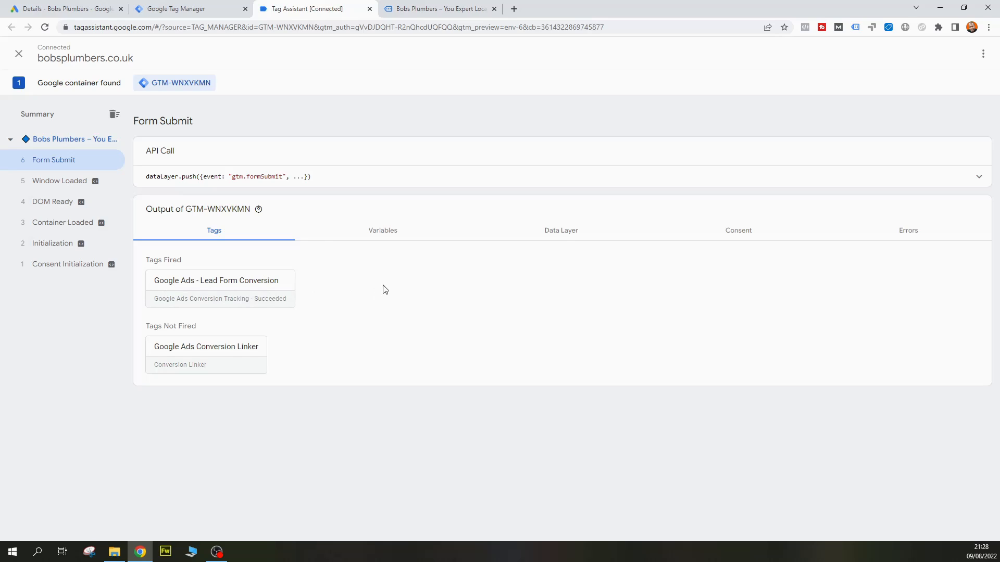
mouse_move(75, 228)
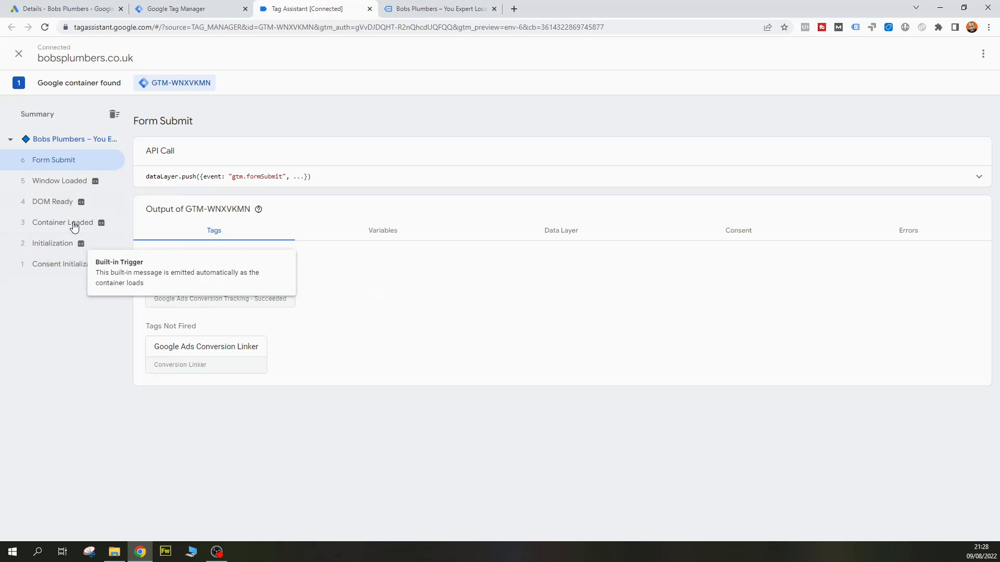